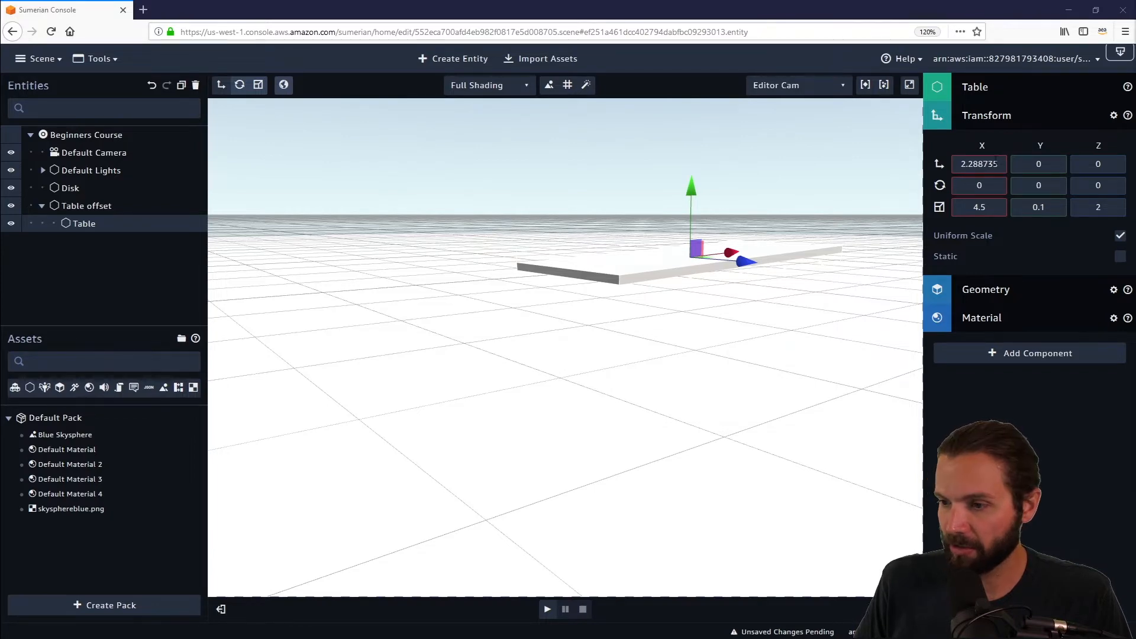
Set the Table entity's X translation to 2.25.
left_click(996, 164)
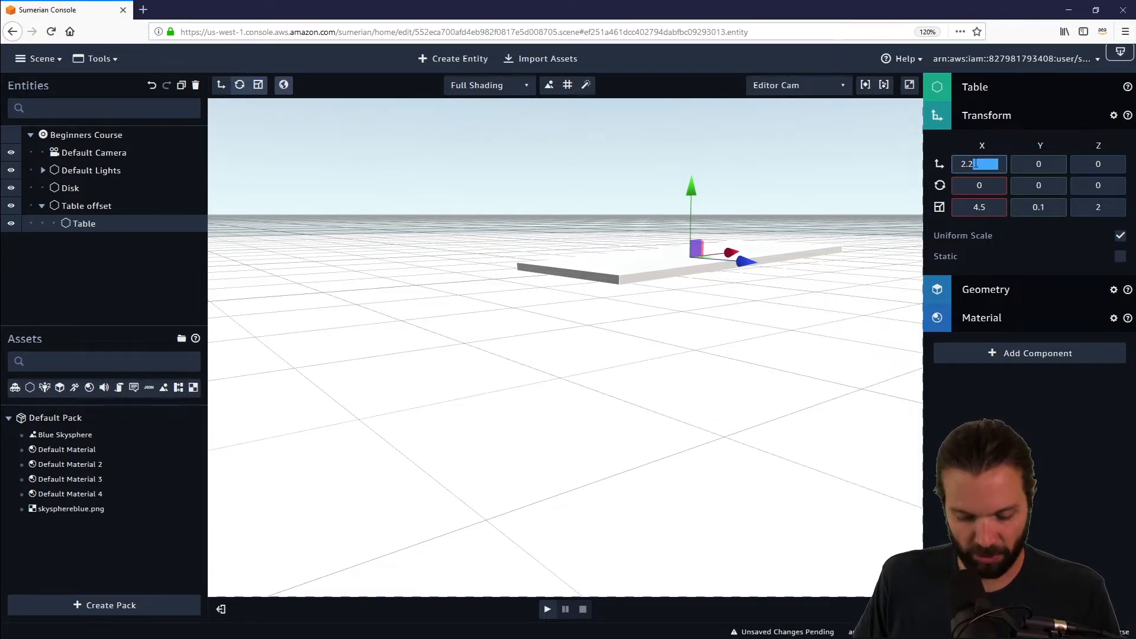
type("5")
key("Return")
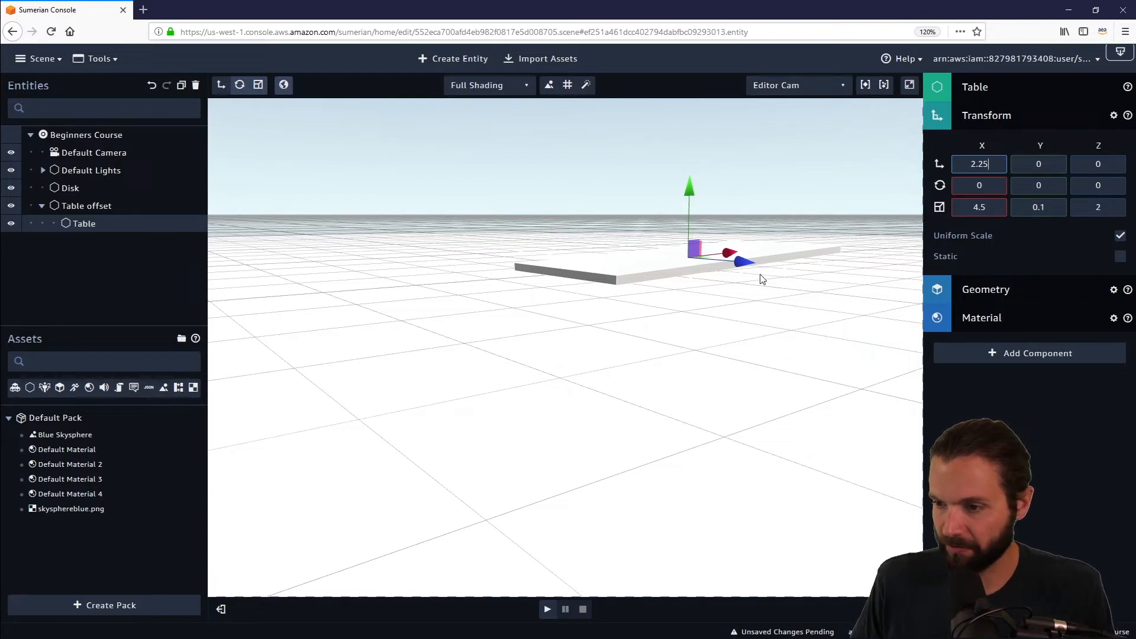
right_click_drag(817, 296, 723, 304)
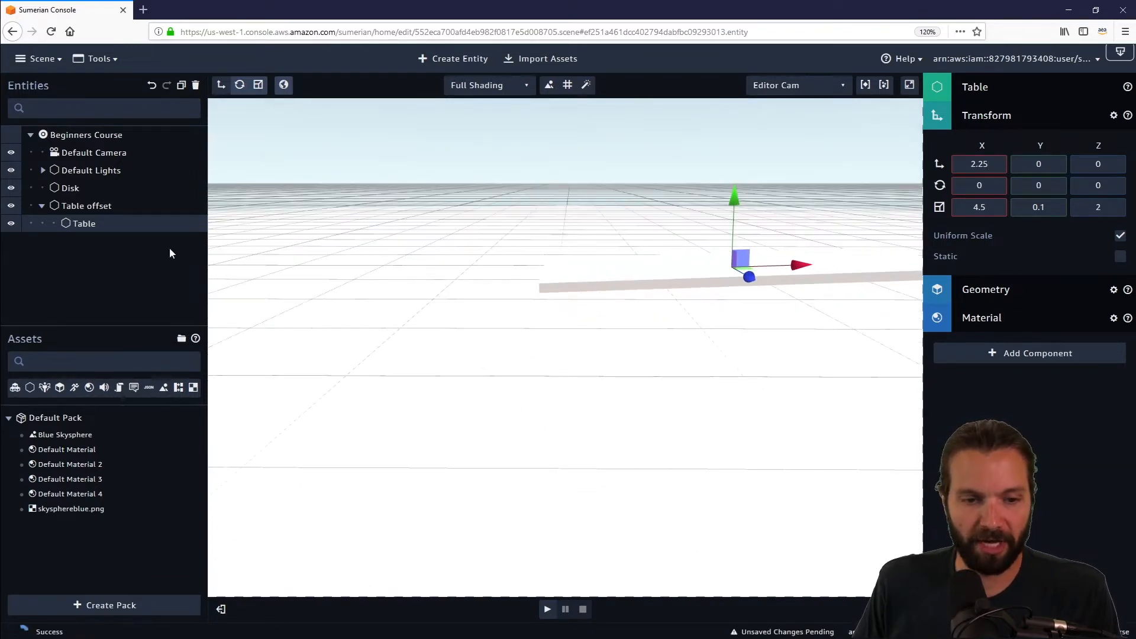
Collapse the Table offset group and rename the Disk entity as Ground.
left_click(42, 206)
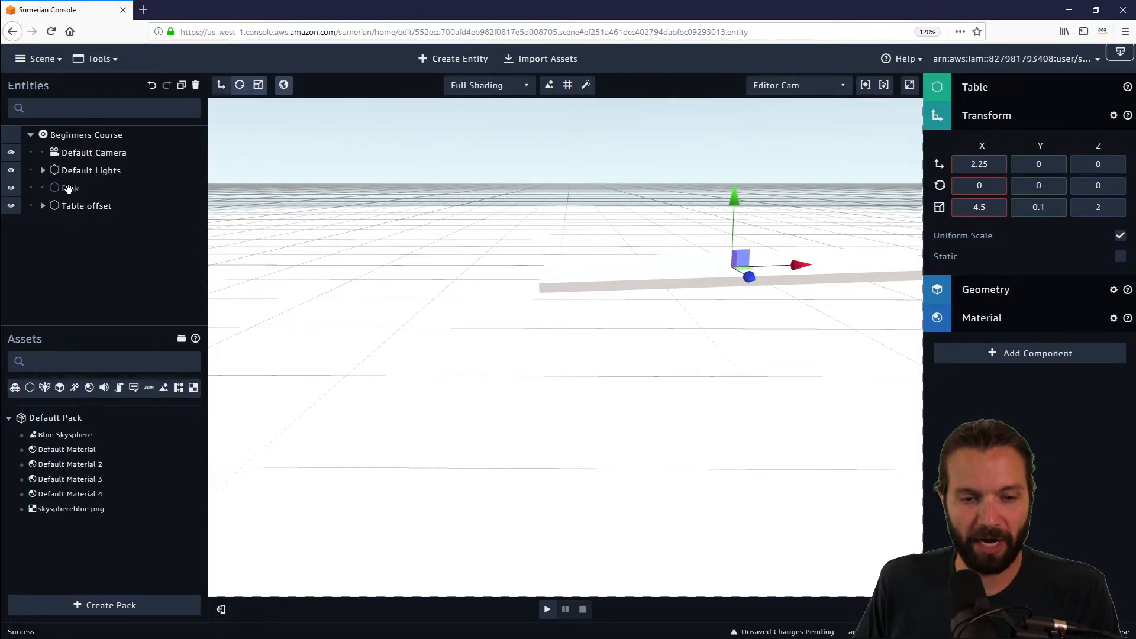
left_click(72, 189)
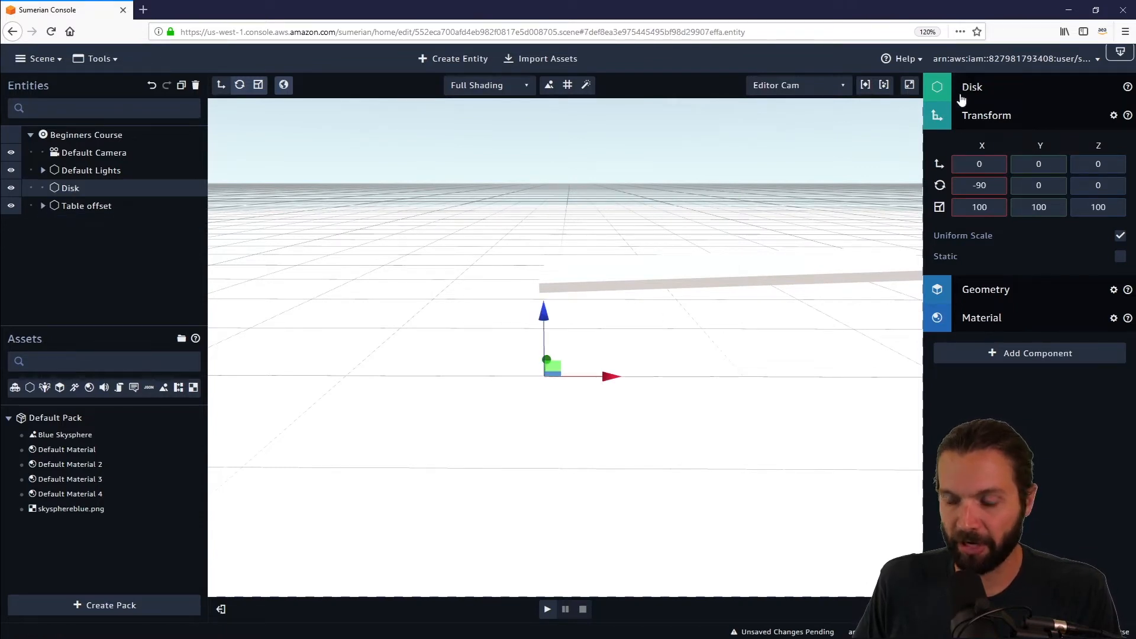
left_click(980, 89)
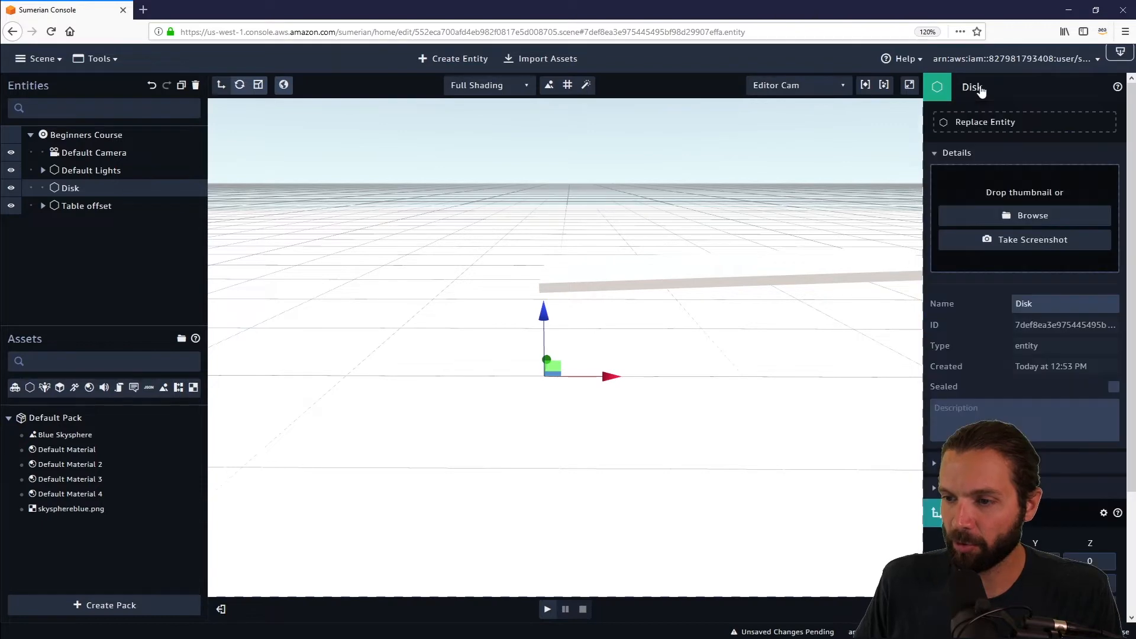
left_click_drag(1046, 307, 1019, 304)
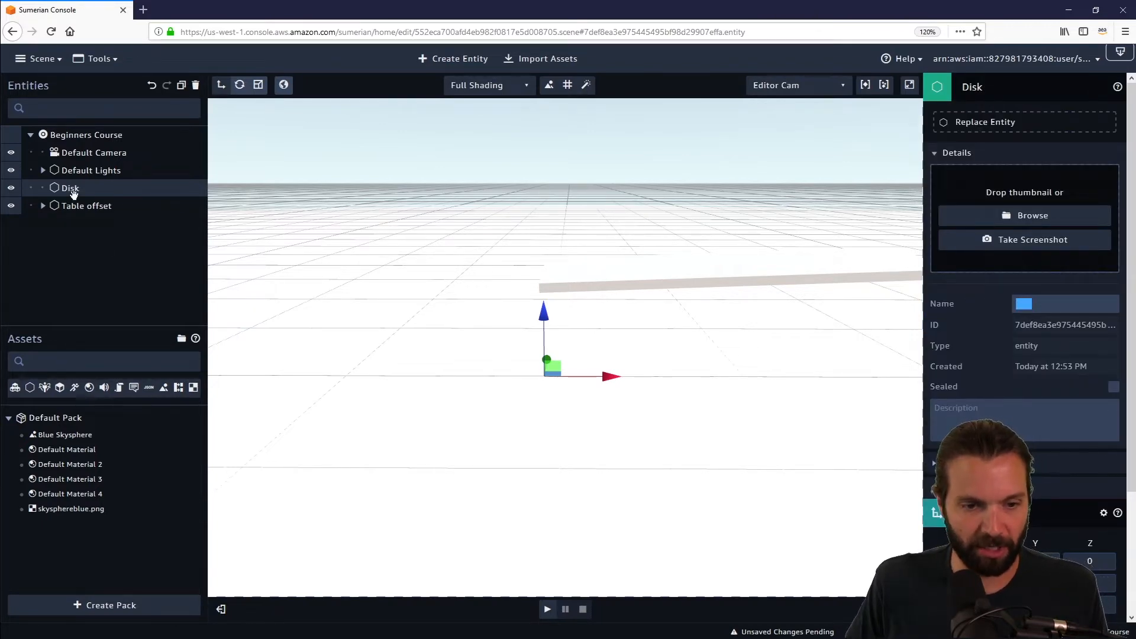
left_click(973, 87)
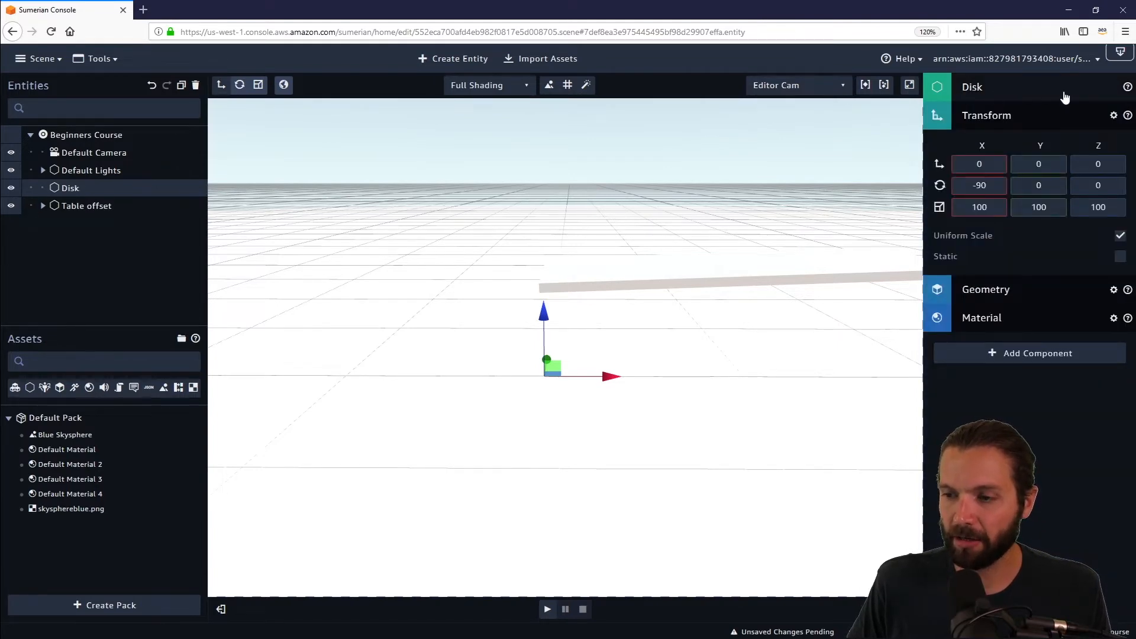
left_click(1004, 93)
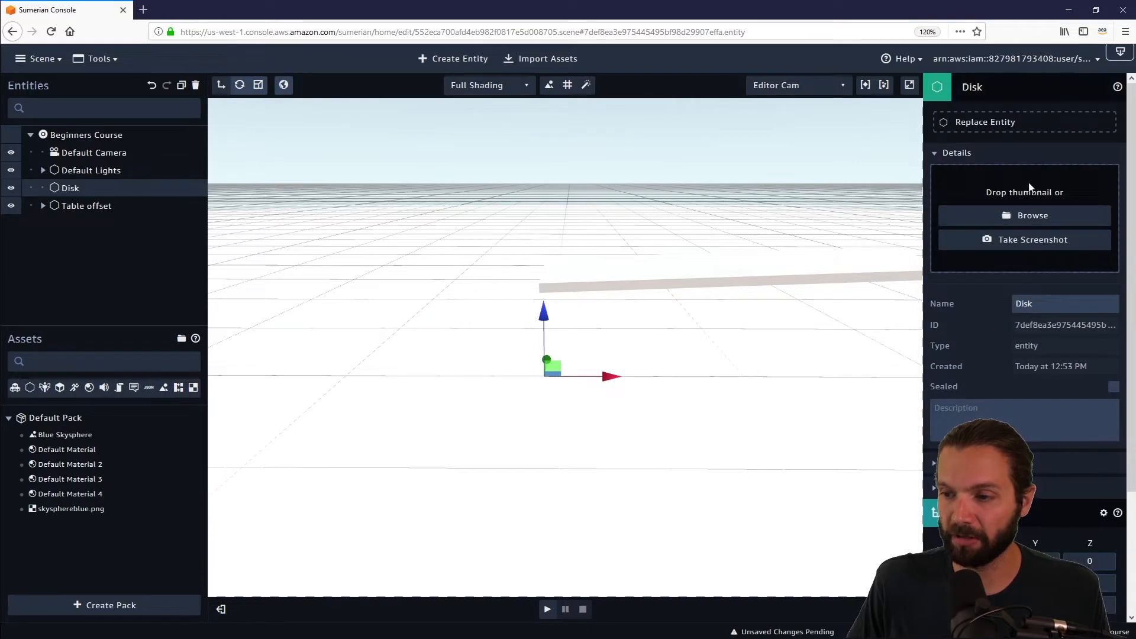
double_click(1041, 302)
type("Grou")
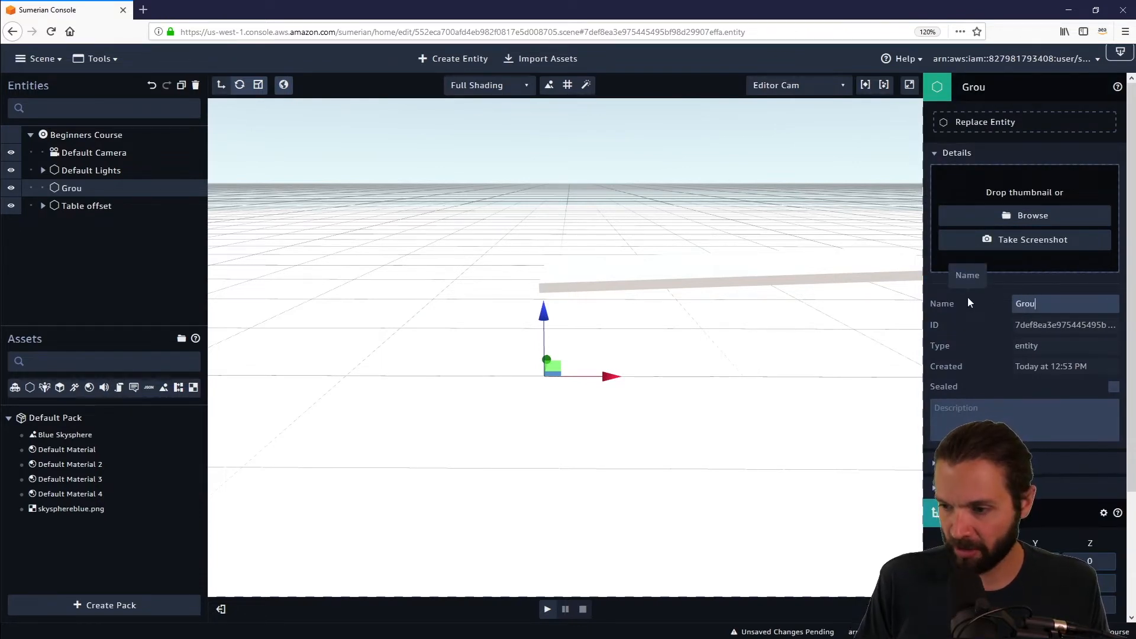
type("nd")
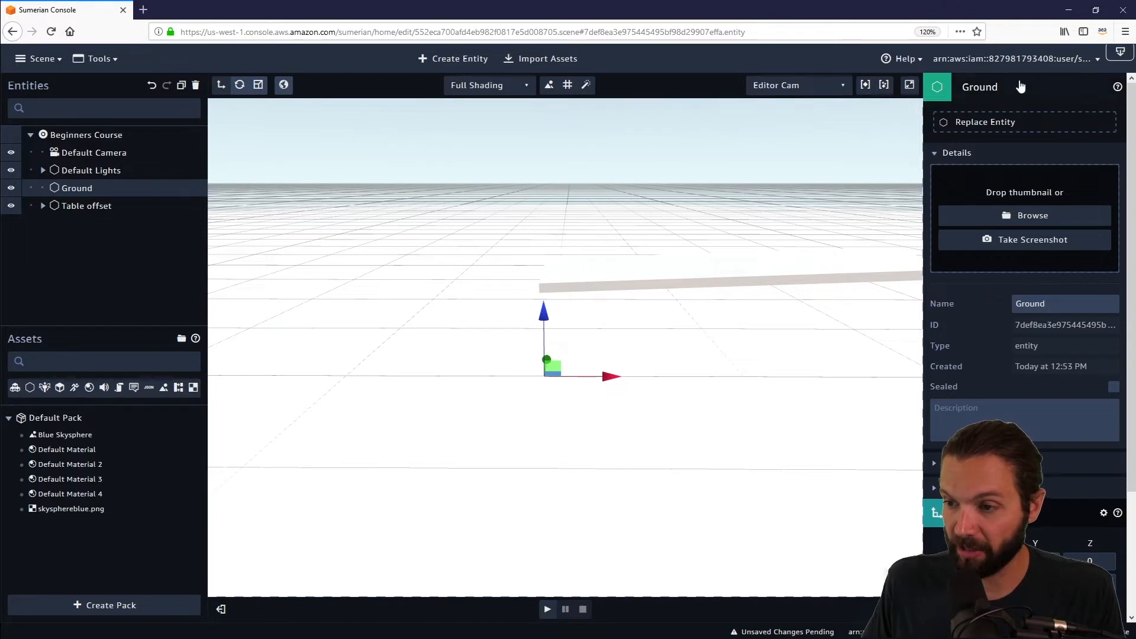
left_click(980, 90)
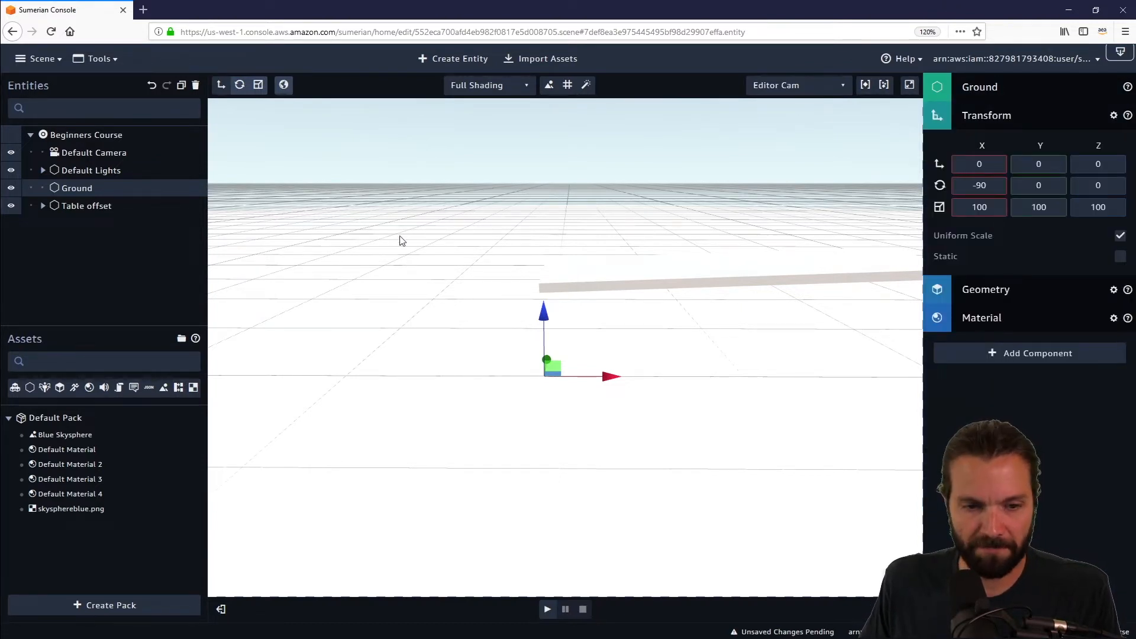
left_click_drag(398, 256, 461, 272)
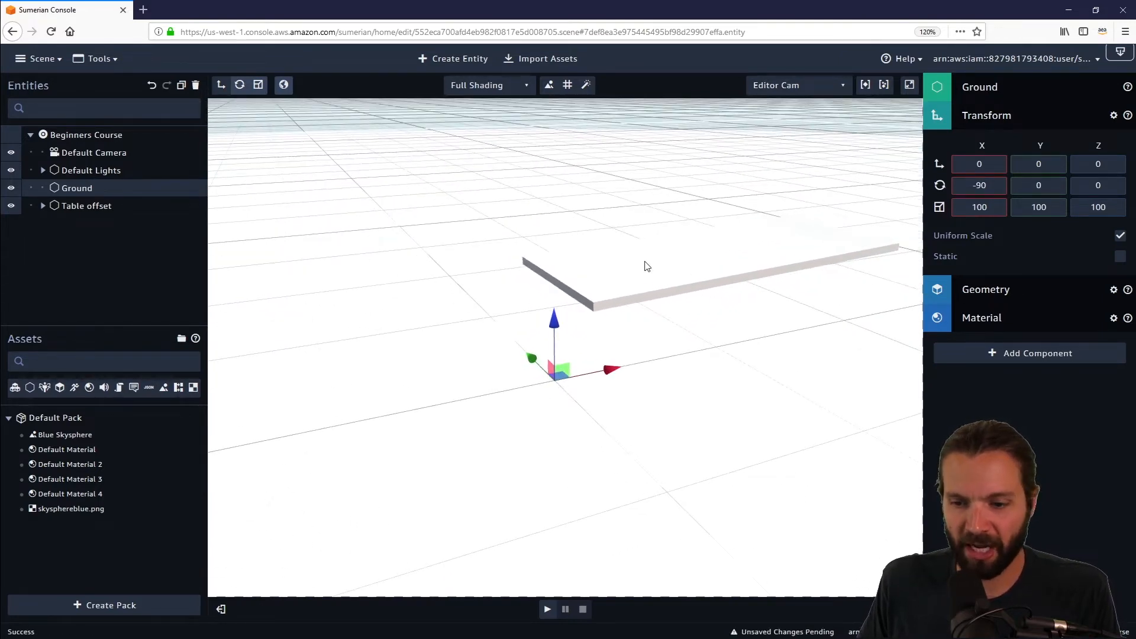
left_click_drag(727, 418, 771, 418)
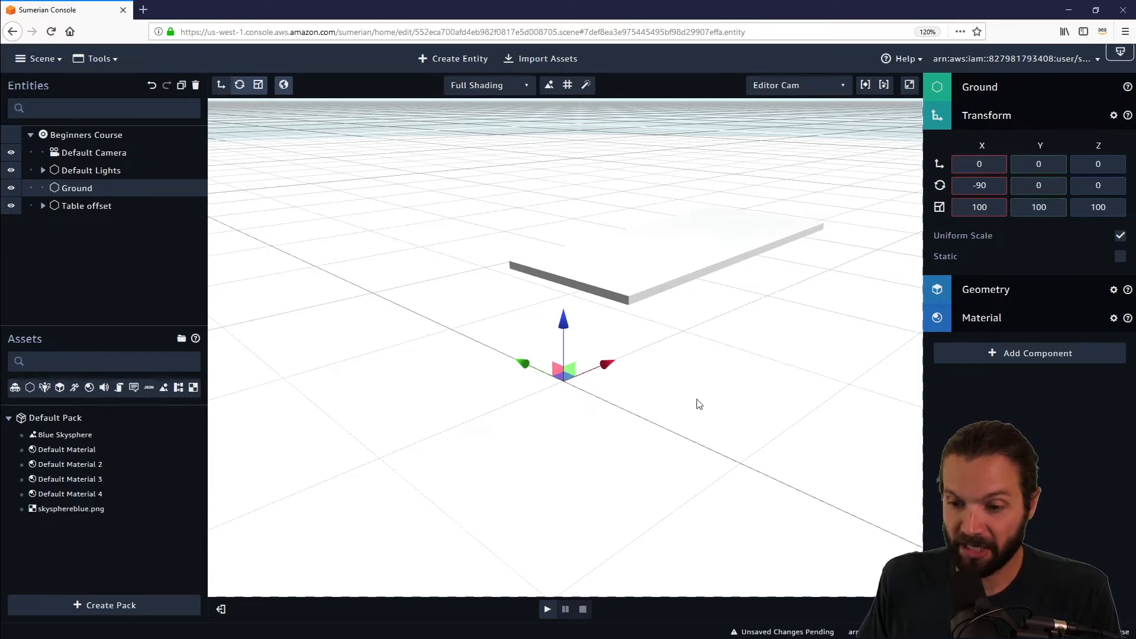
left_click_drag(763, 351, 717, 358)
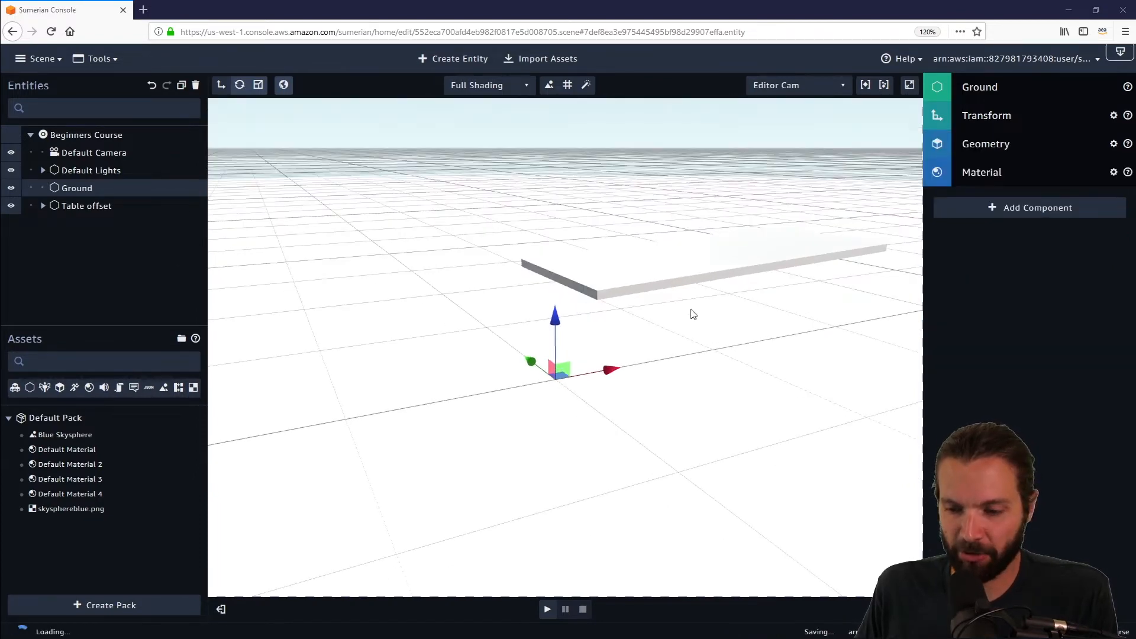
left_click_drag(690, 312, 715, 318)
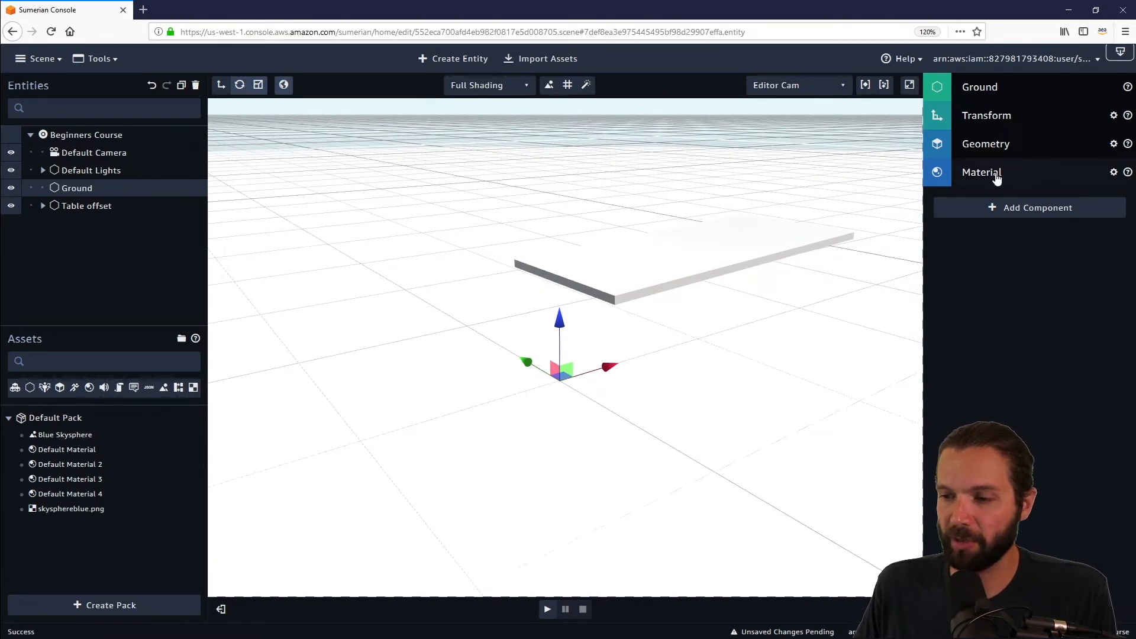
Darken the Ground material's diffuse color to hex 393939.
left_click(1045, 179)
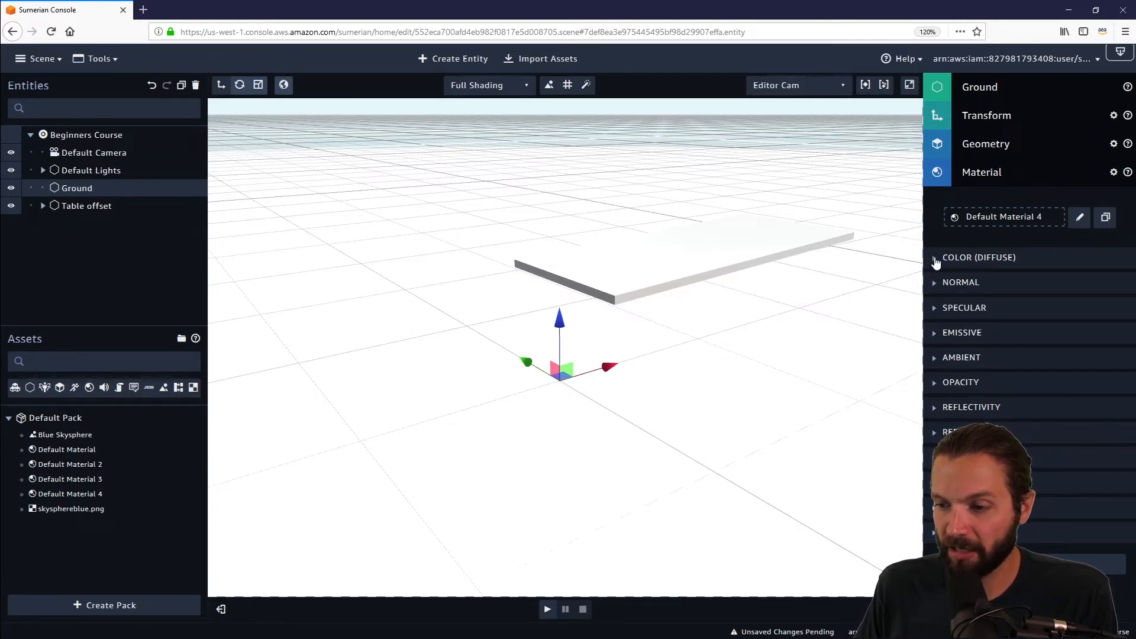
left_click(935, 260)
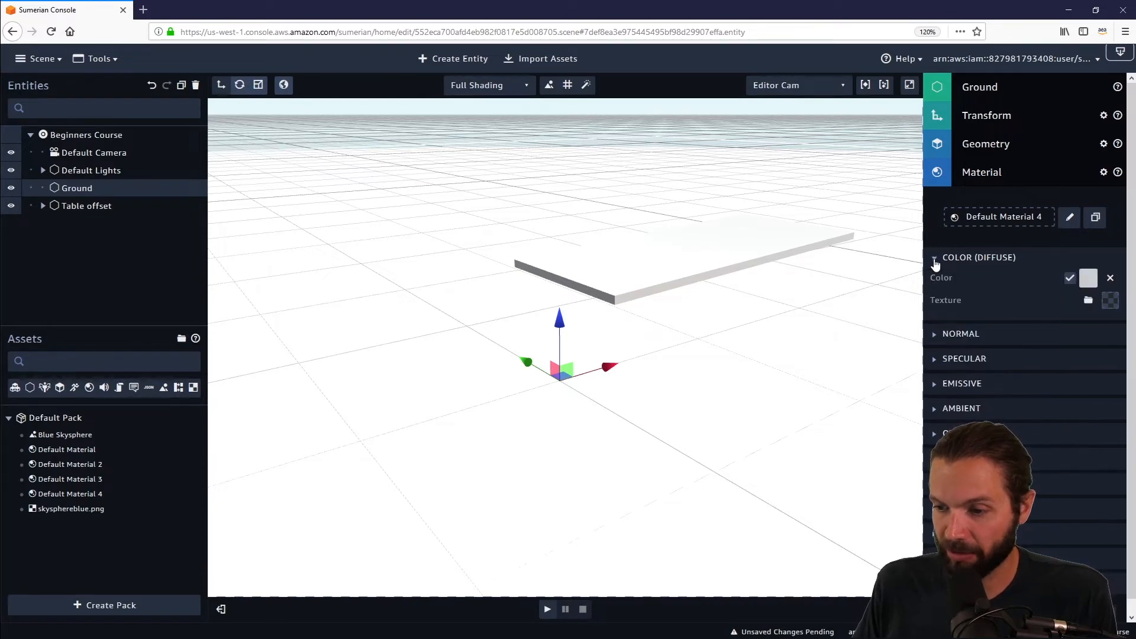
left_click(1091, 282)
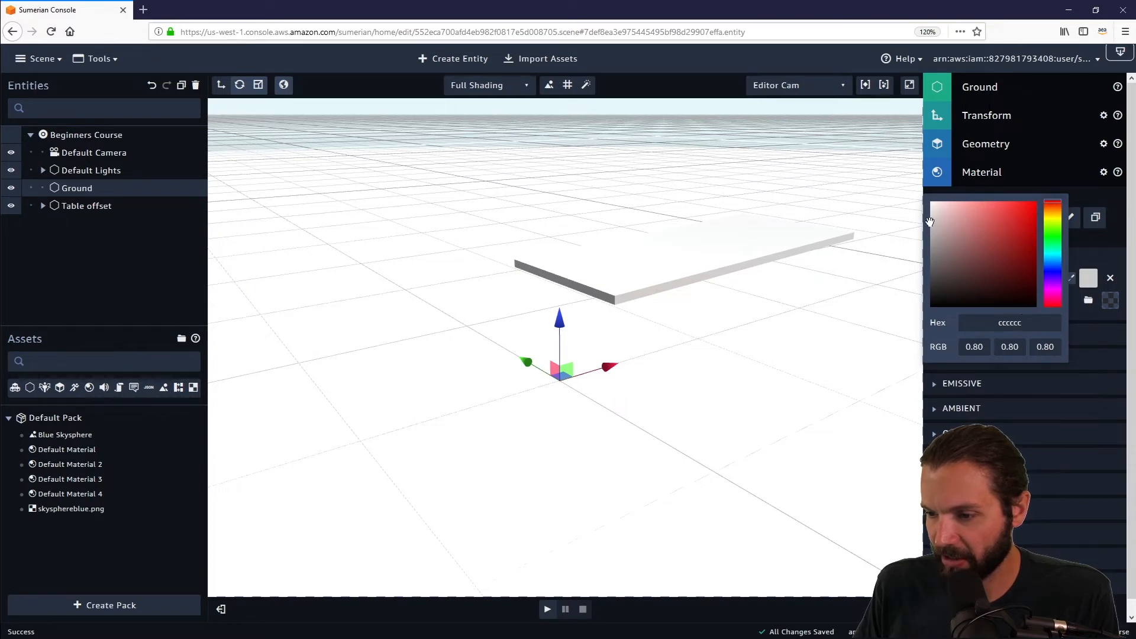
left_click_drag(929, 221, 929, 260)
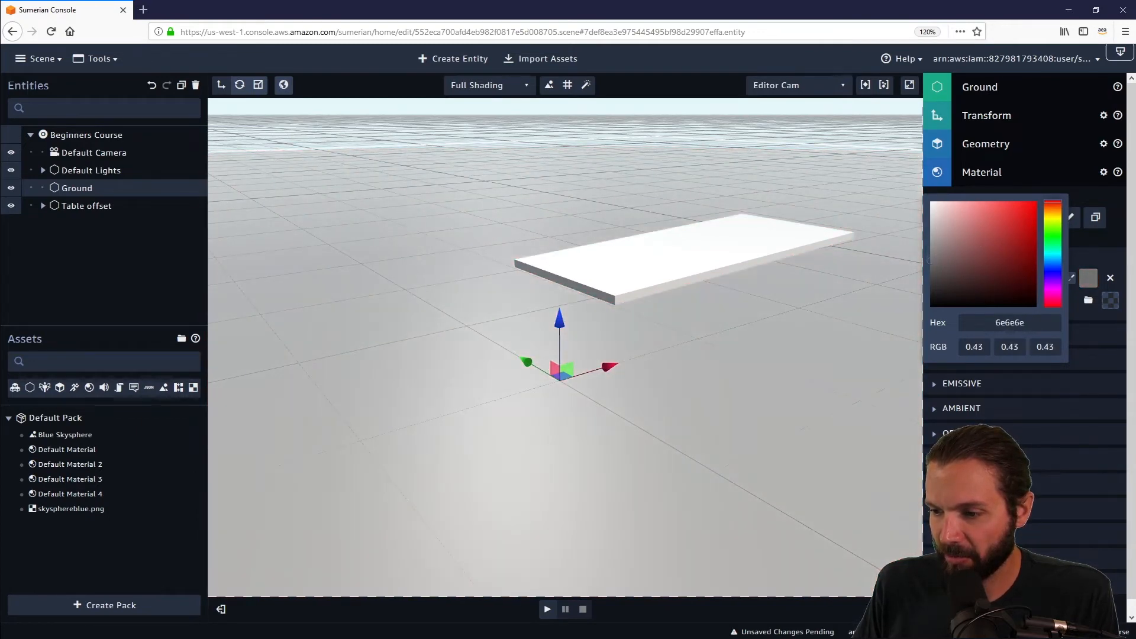
left_click_drag(1035, 323, 989, 319)
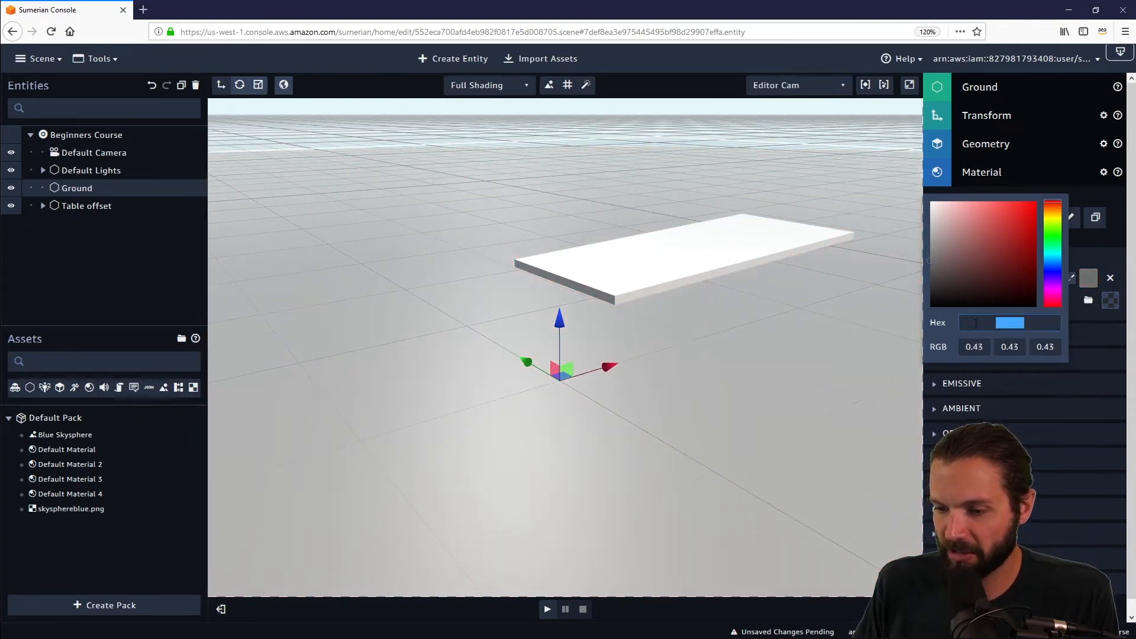
type("393939")
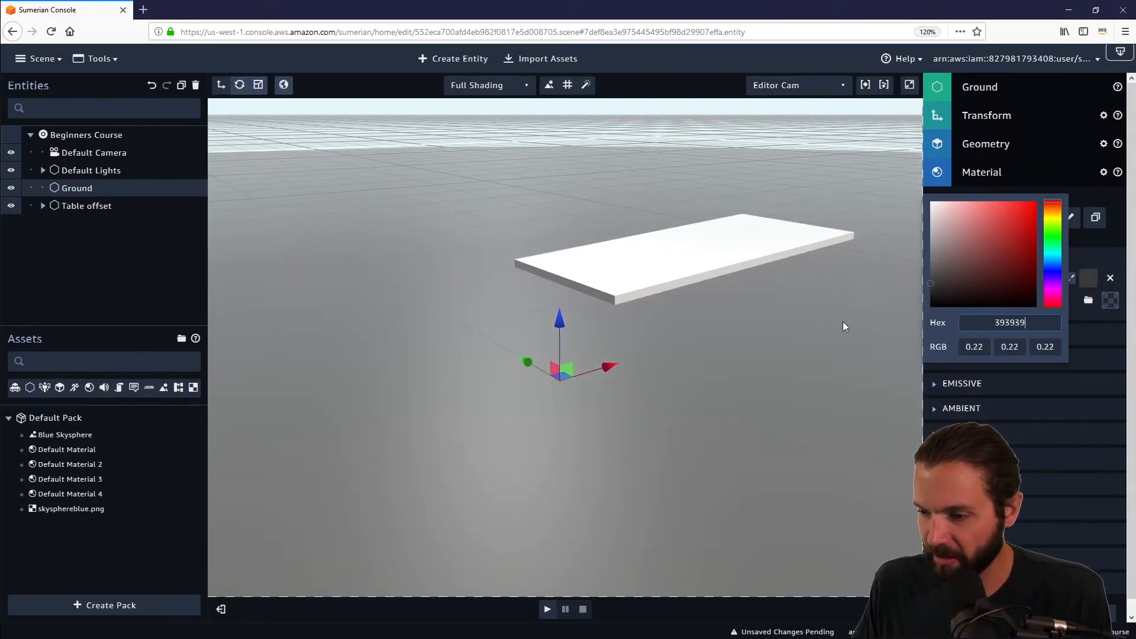
left_click(795, 327)
left_click(780, 340)
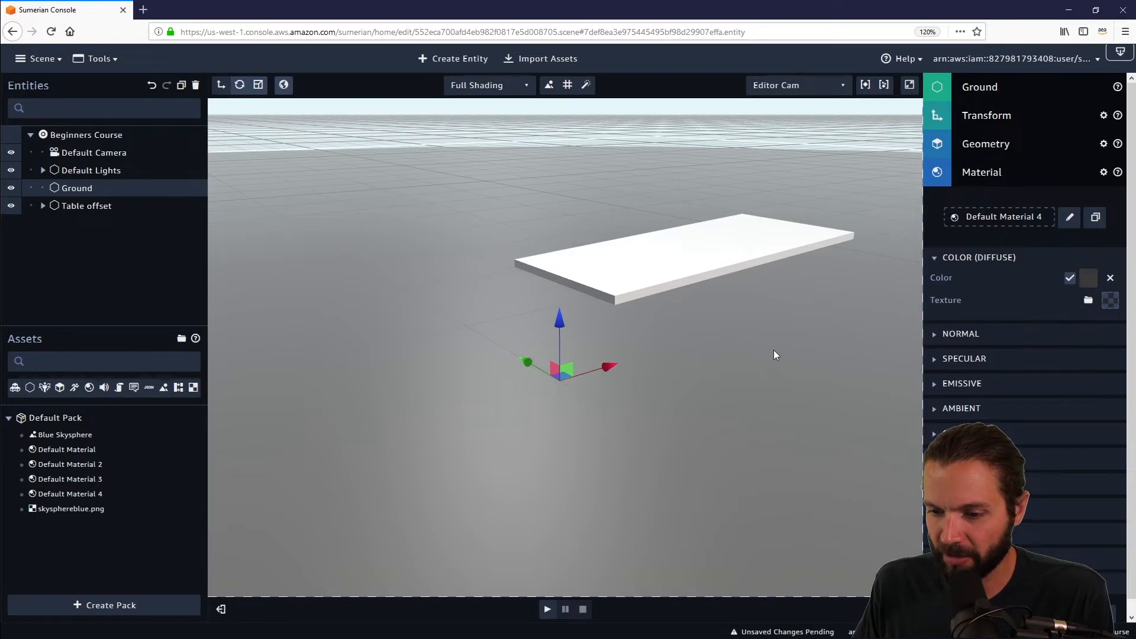
left_click(1087, 278)
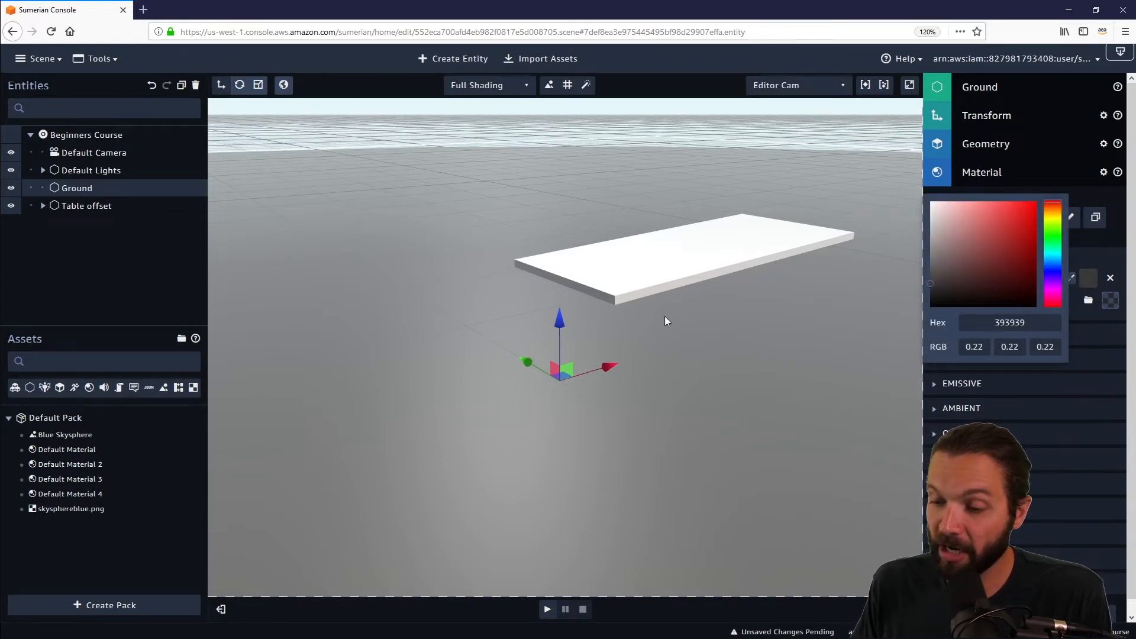
left_click(703, 360)
left_click_drag(755, 355, 718, 367)
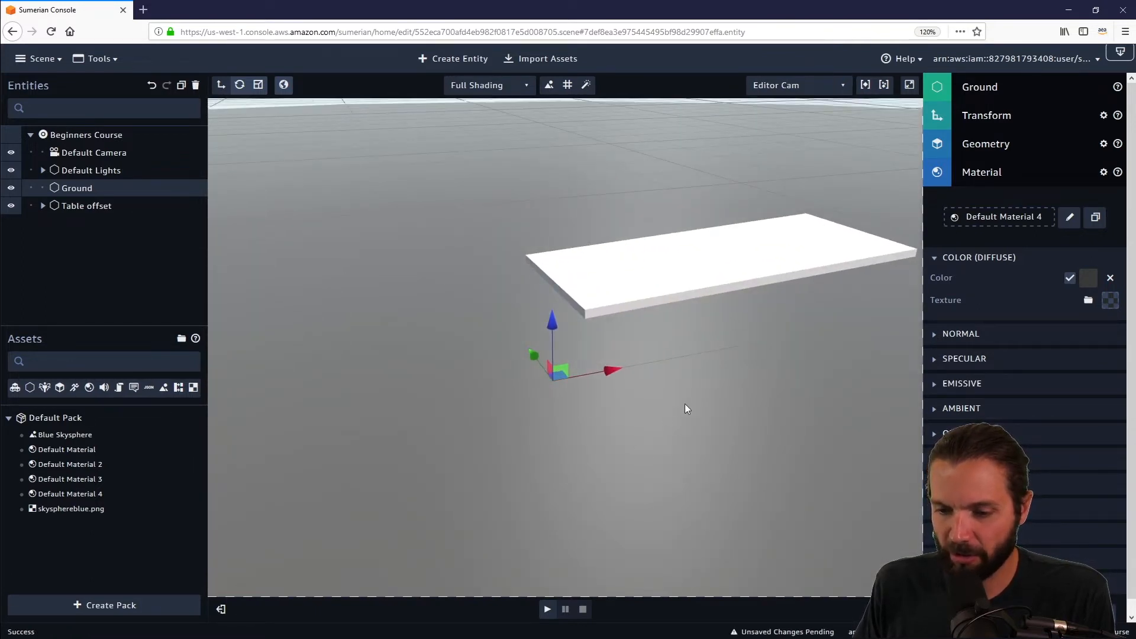
left_click_drag(685, 405, 752, 388)
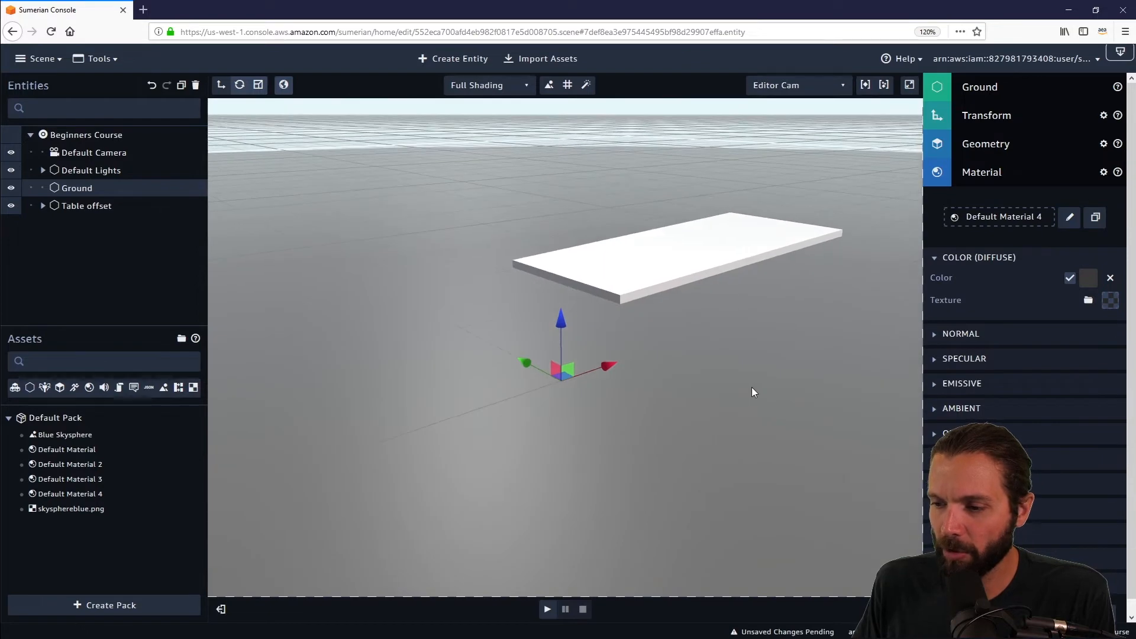
Set the diffuse color of the Table inside Table offset to hex 393939 and darken it further to 0c0c0c.
left_click(42, 206)
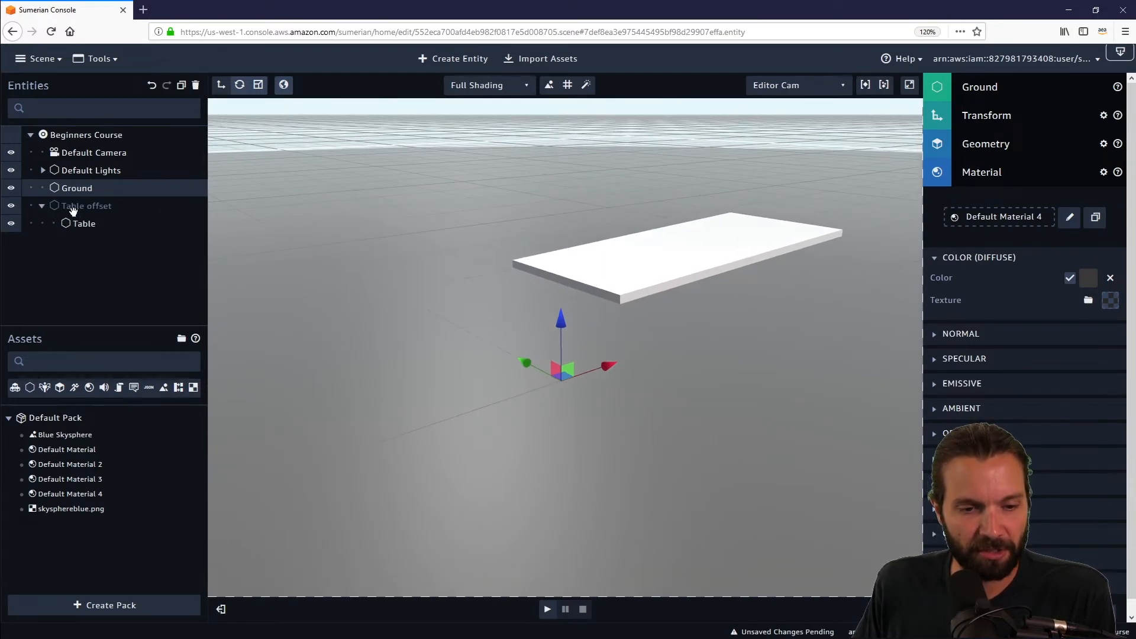
left_click(94, 204)
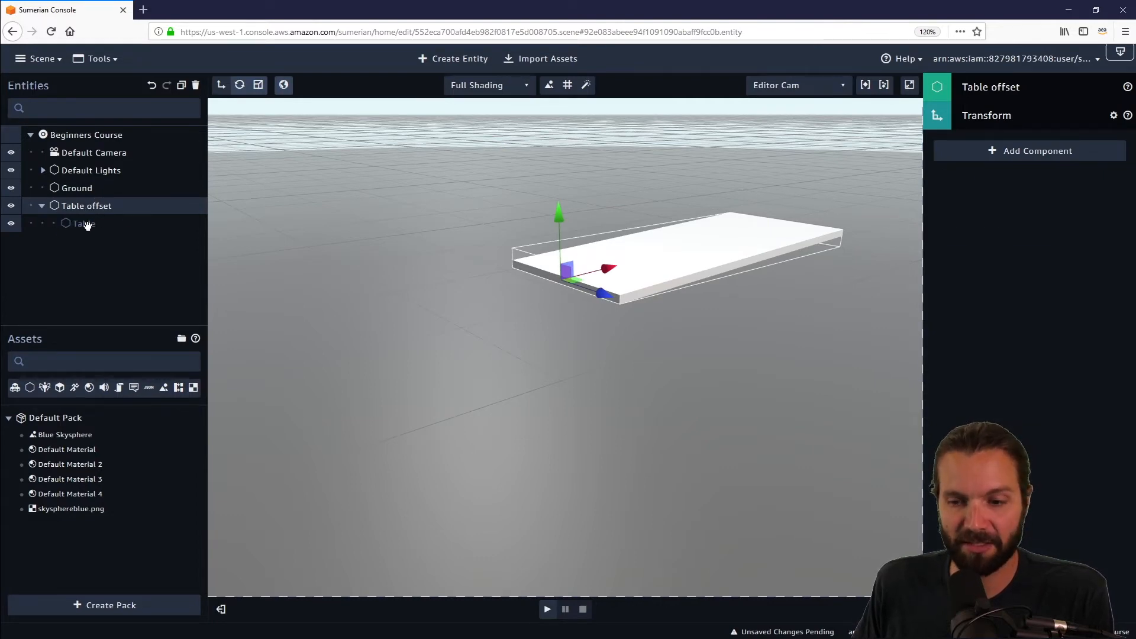
left_click(86, 224)
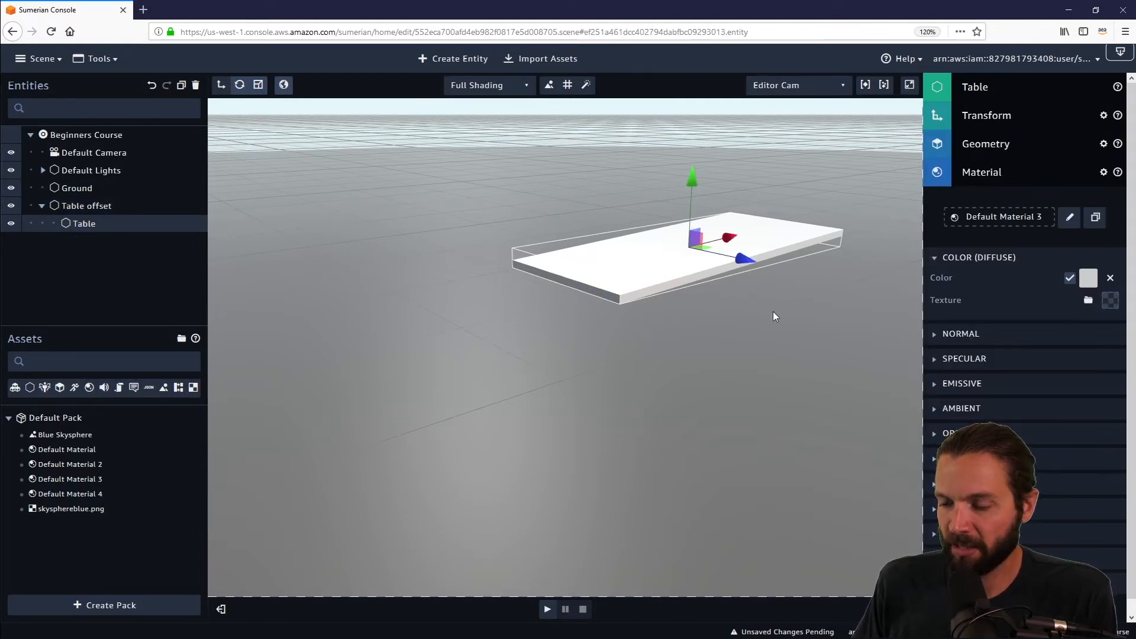
left_click(1087, 278)
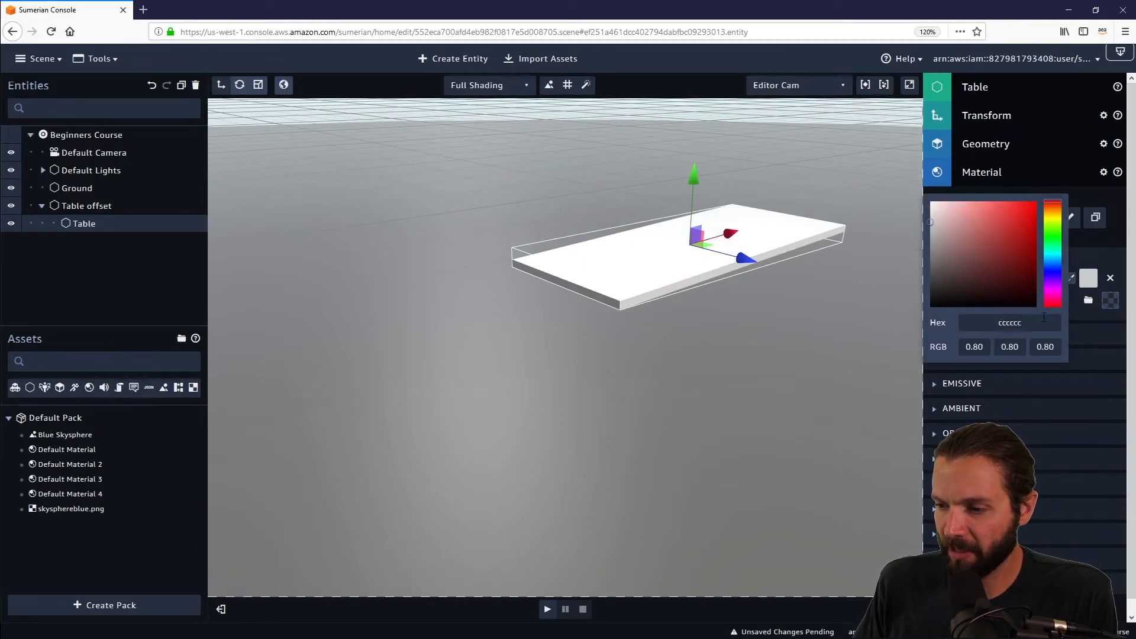
double_click(1024, 324)
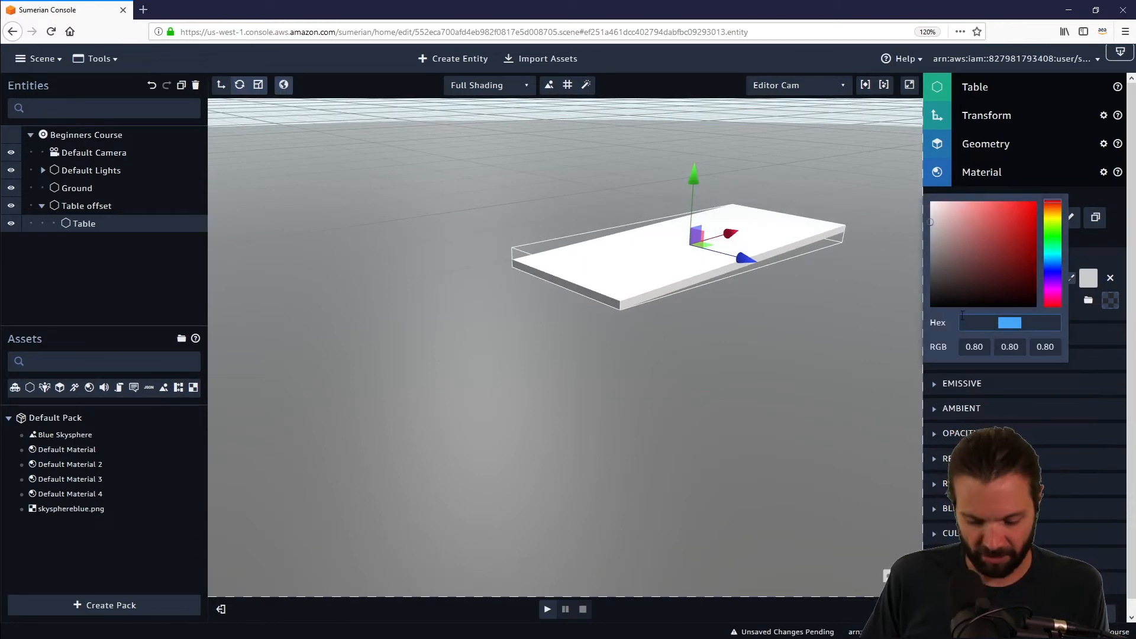
type("393939")
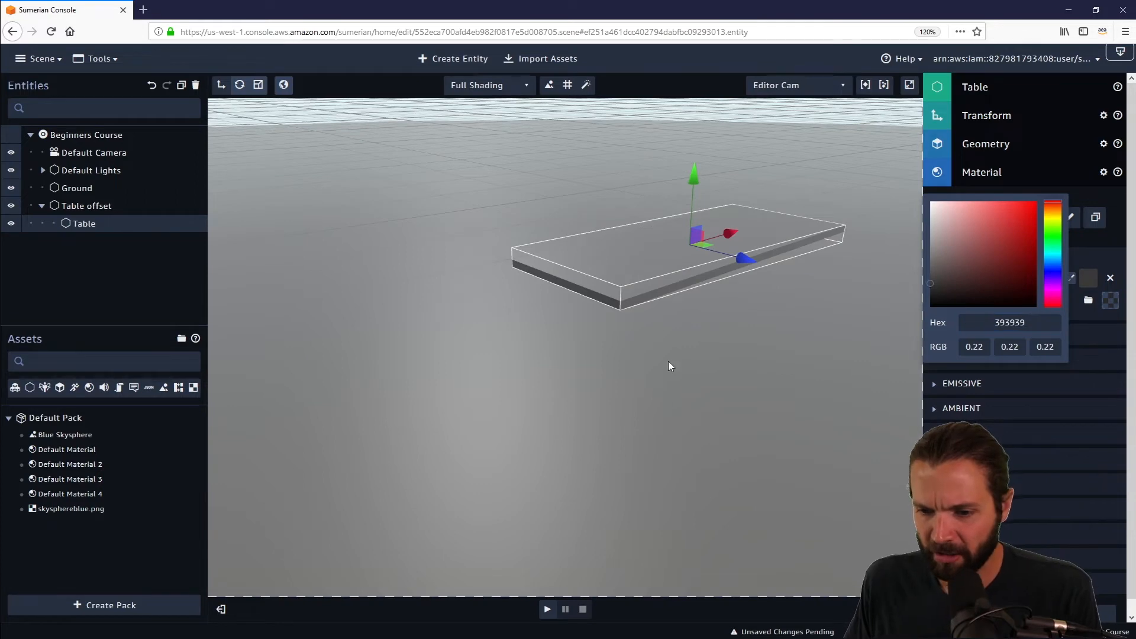
left_click(686, 412)
left_click_drag(686, 412, 696, 385)
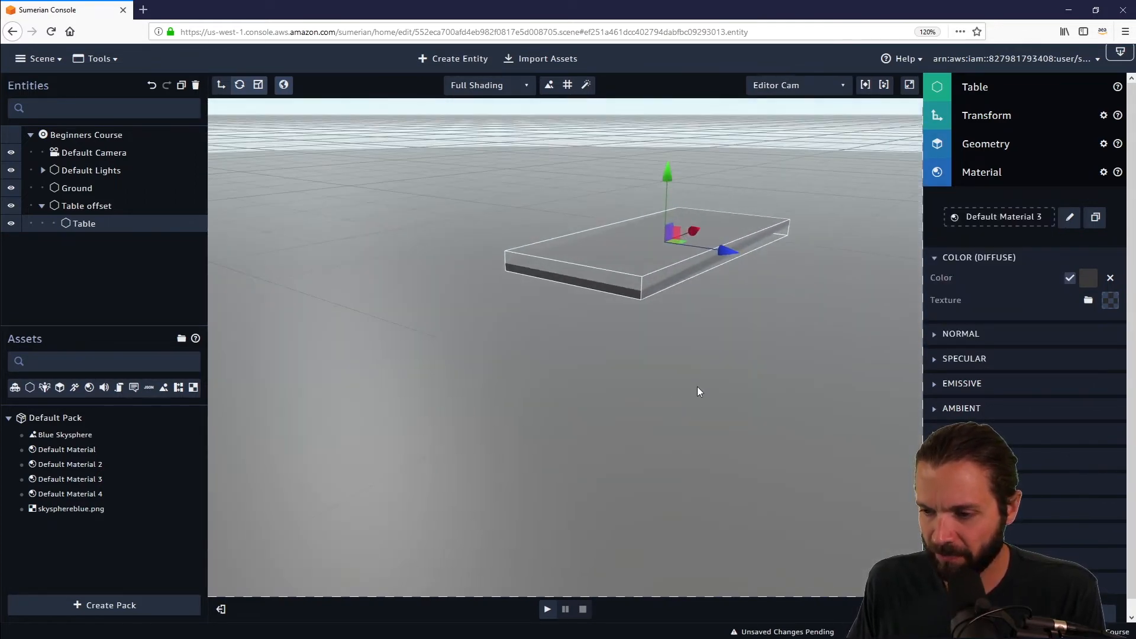
left_click(1088, 279)
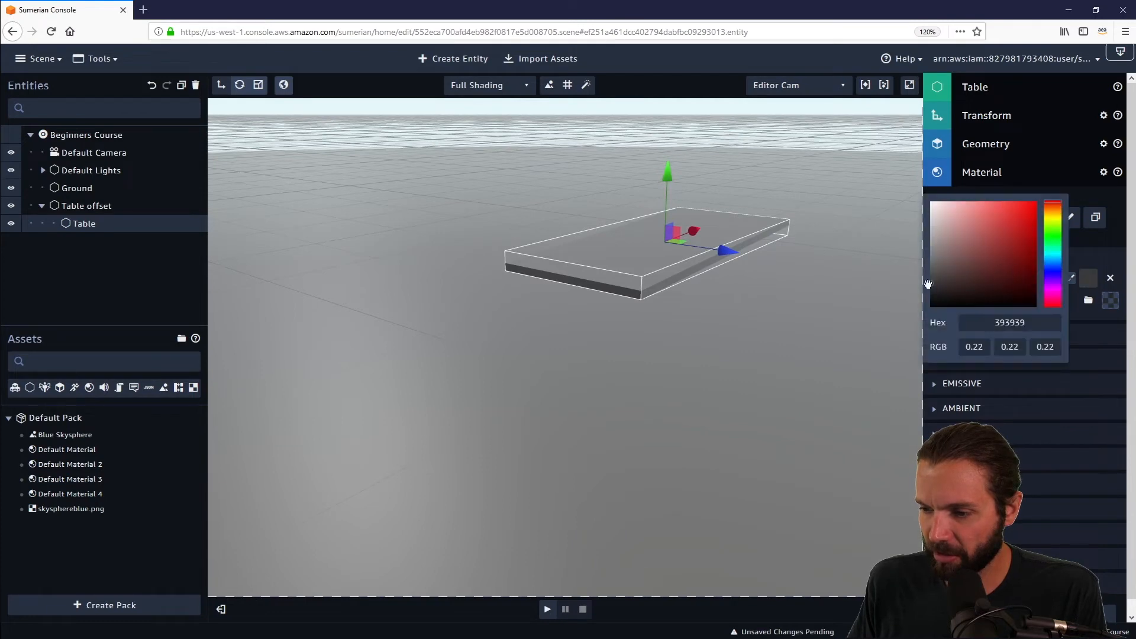
left_click_drag(928, 285, 929, 302)
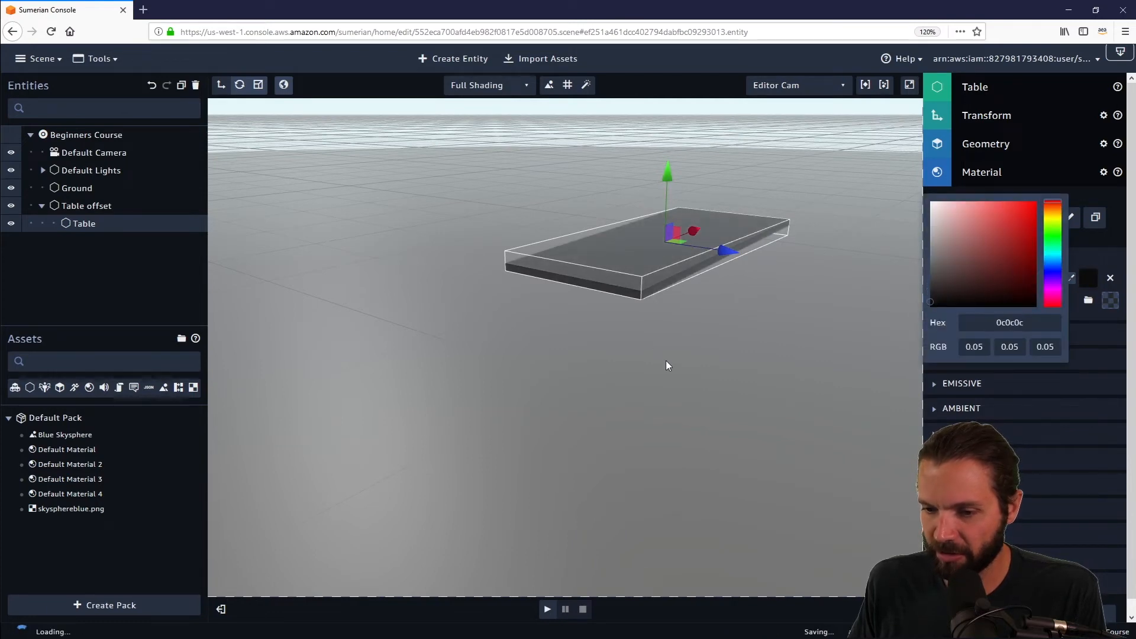
Apply the Cardboard1.jpg image as the Table material's diffuse texture and disable its diffuse color.
left_click_drag(630, 401, 771, 410)
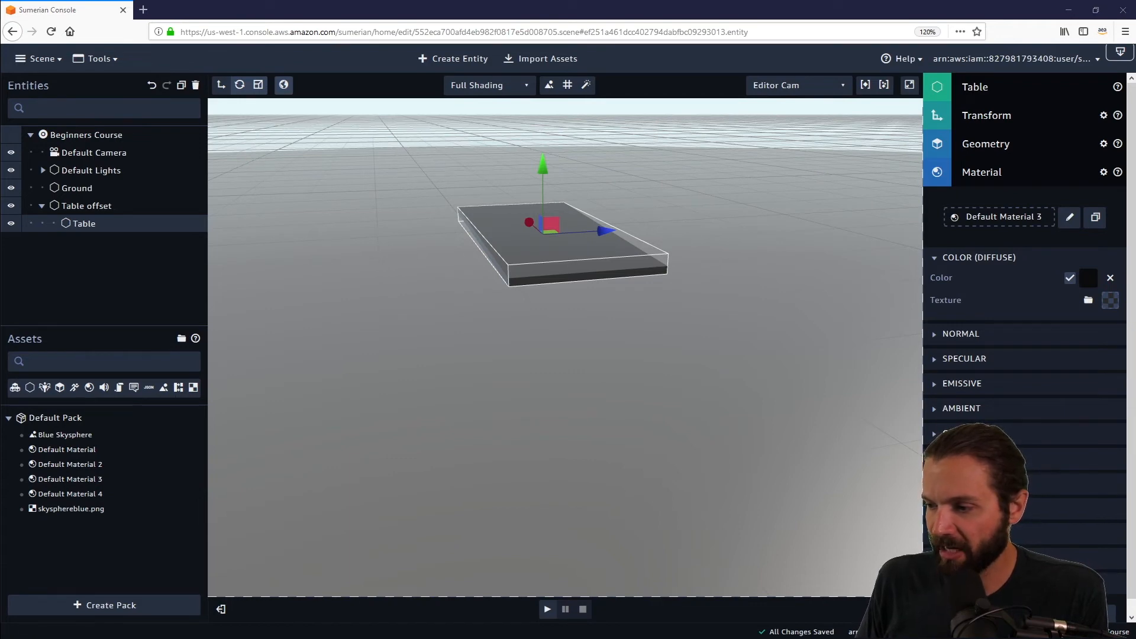
left_click_drag(1135, 313, 1041, 279)
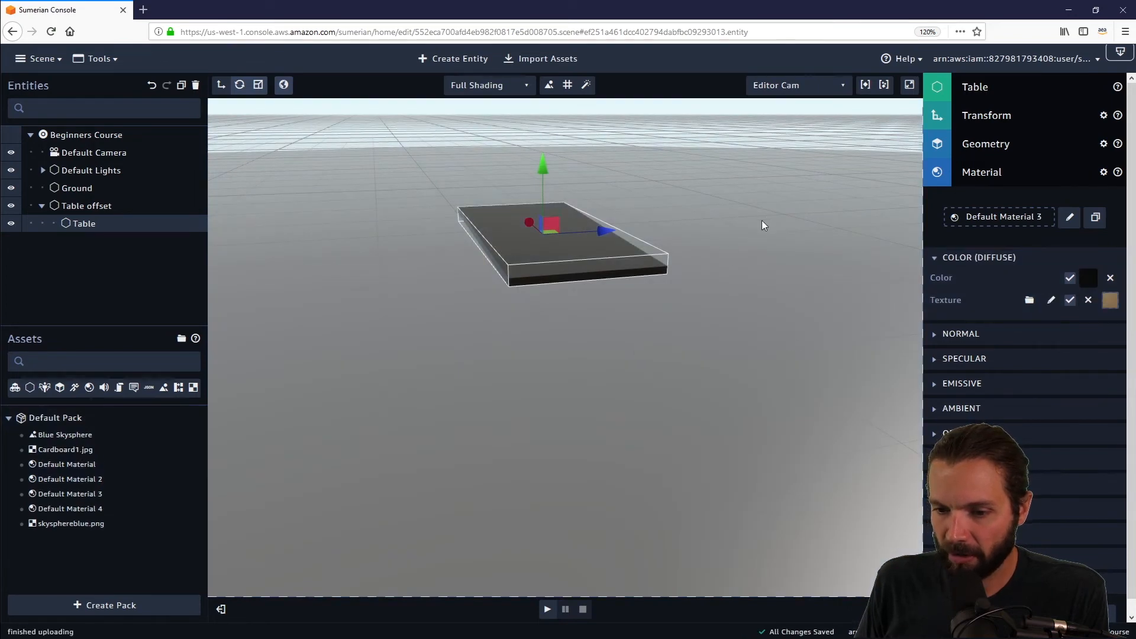
left_click_drag(761, 225, 636, 284)
scroll(634, 317, "up", 5)
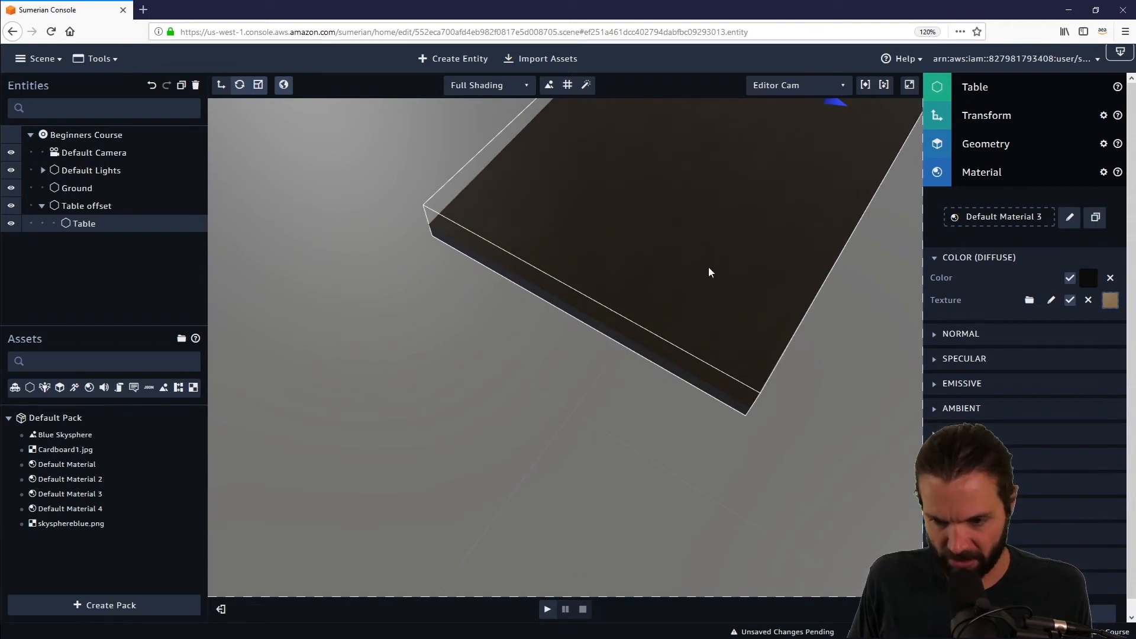
left_click_drag(709, 272, 620, 442)
mouse_move(612, 434)
right_mouse_down()
mouse_move(607, 450)
mouse_move(649, 375)
mouse_move(637, 411)
mouse_move(619, 413)
right_mouse_up()
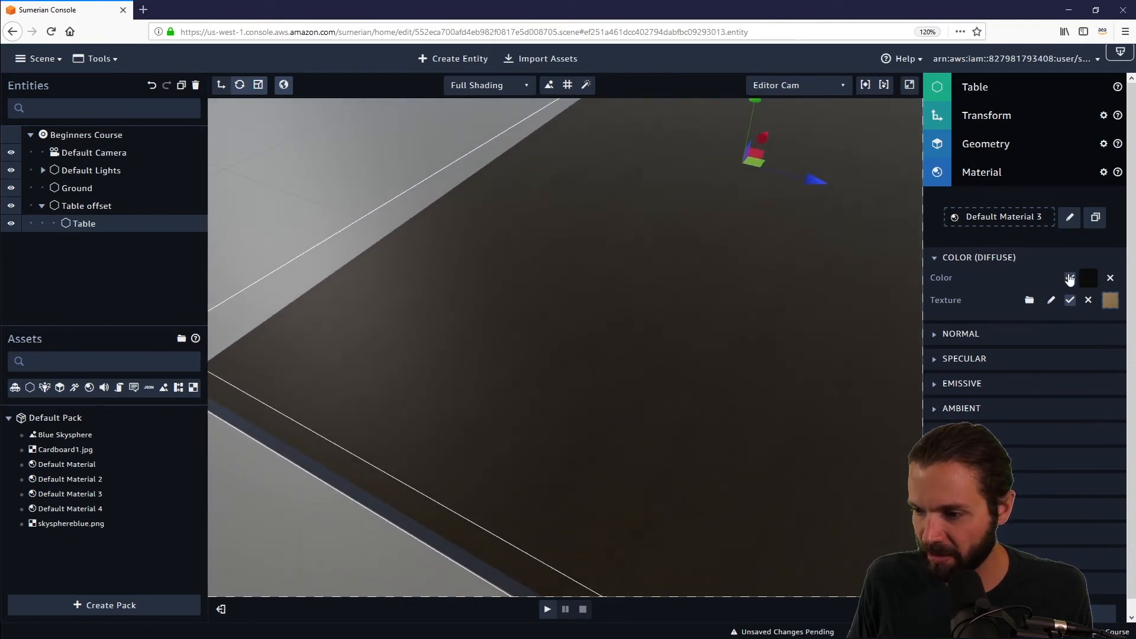
left_click(1069, 277)
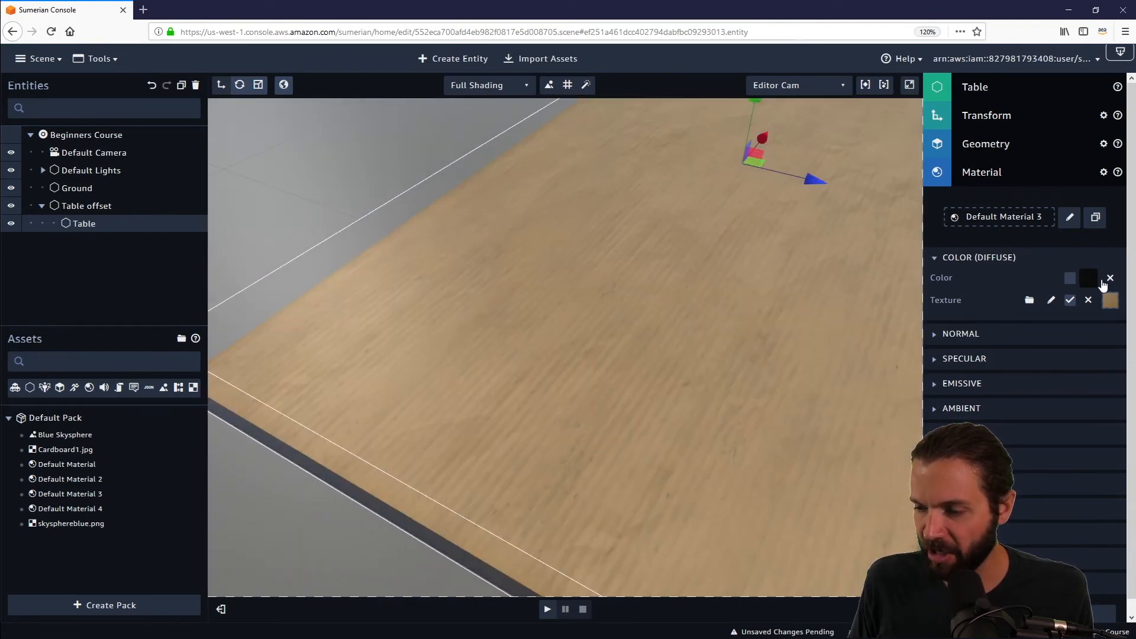
Examine the texture on the table's top and side faces from several angles and distances.
scroll(681, 314, "down", 10)
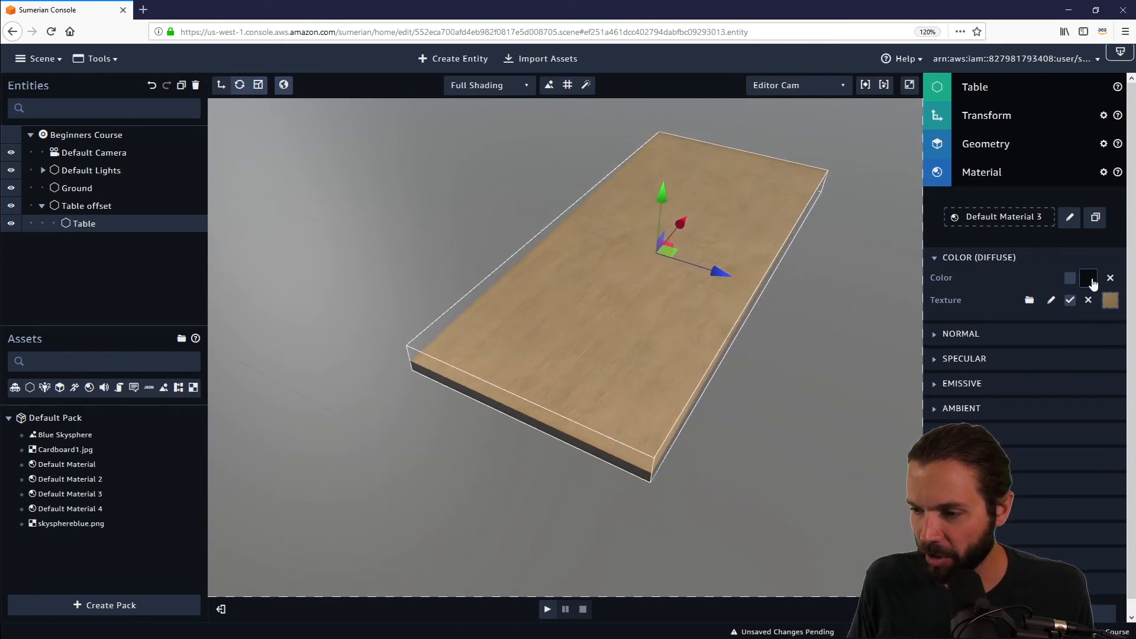
right_click_drag(738, 450, 794, 394)
scroll(795, 395, "up", 5)
right_click_drag(788, 347, 741, 358)
scroll(728, 401, "down", 3)
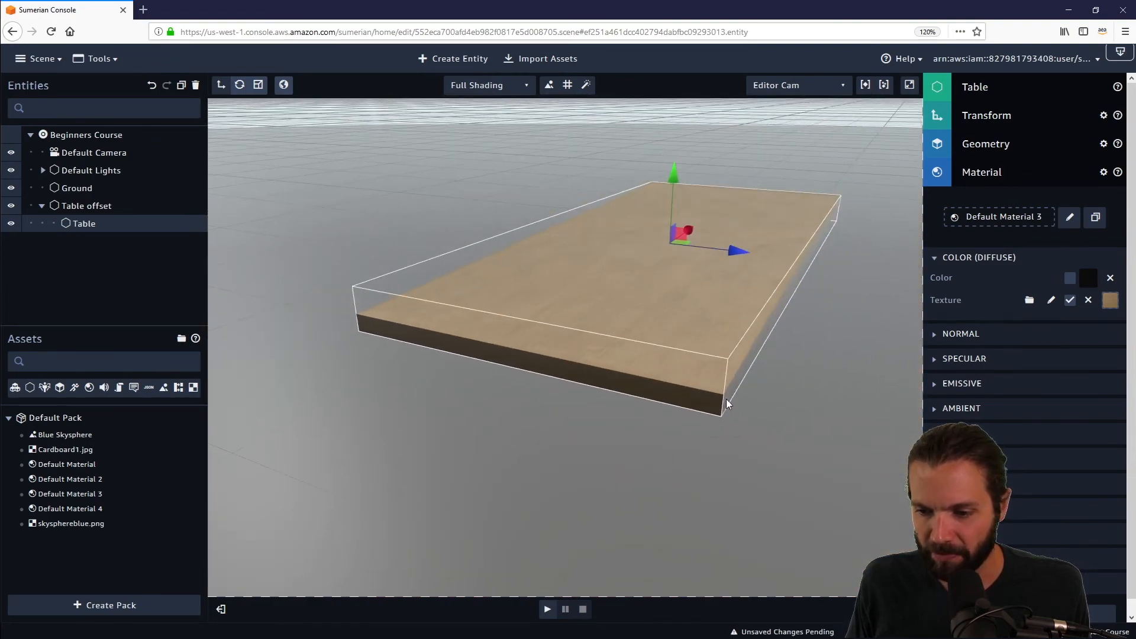
scroll(726, 402, "up", 3)
scroll(726, 403, "down", 2)
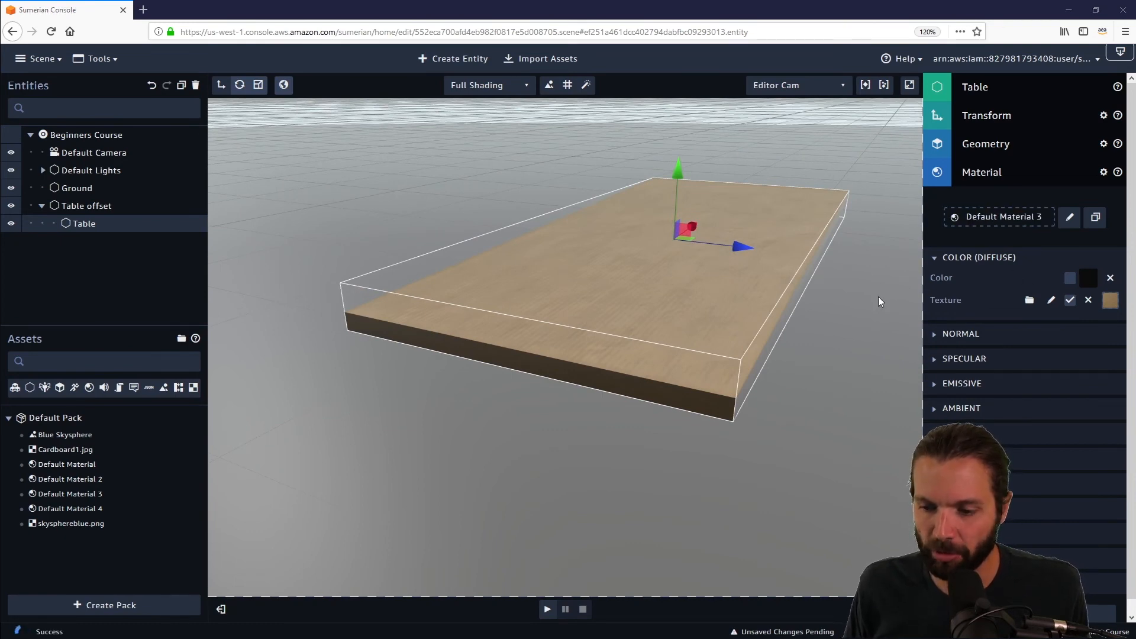
right_click_drag(878, 298, 857, 303)
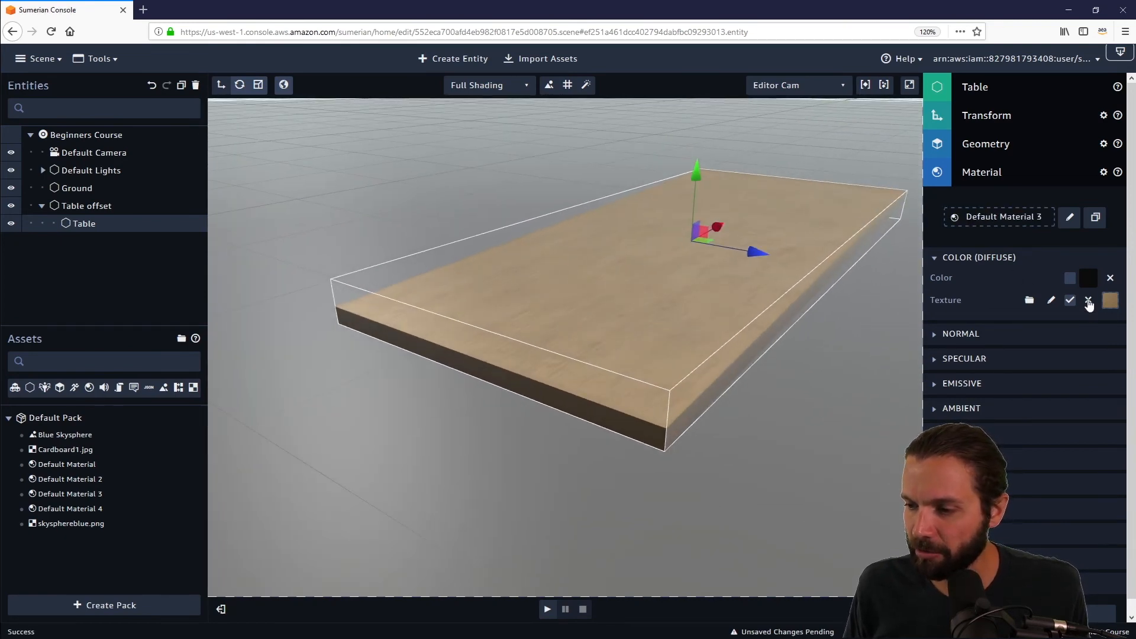
Remove the diffuse texture from the Table material and re-enable its diffuse color.
left_click(1086, 302)
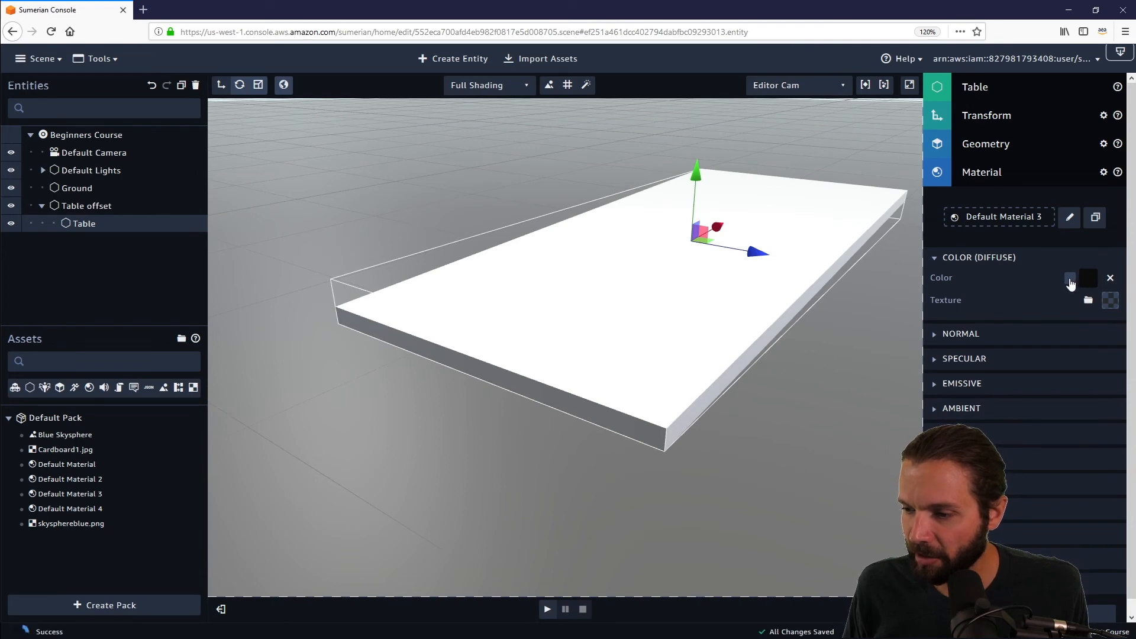
left_click(1070, 282)
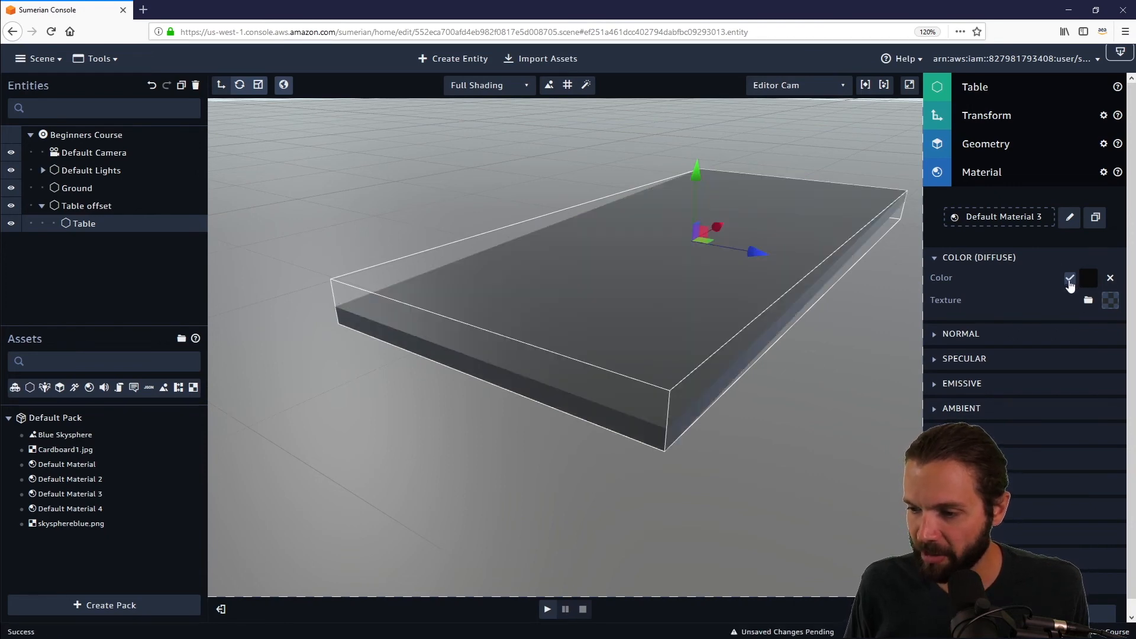
Lighten the Table material's diffuse color to hex 232323.
left_click(1091, 286)
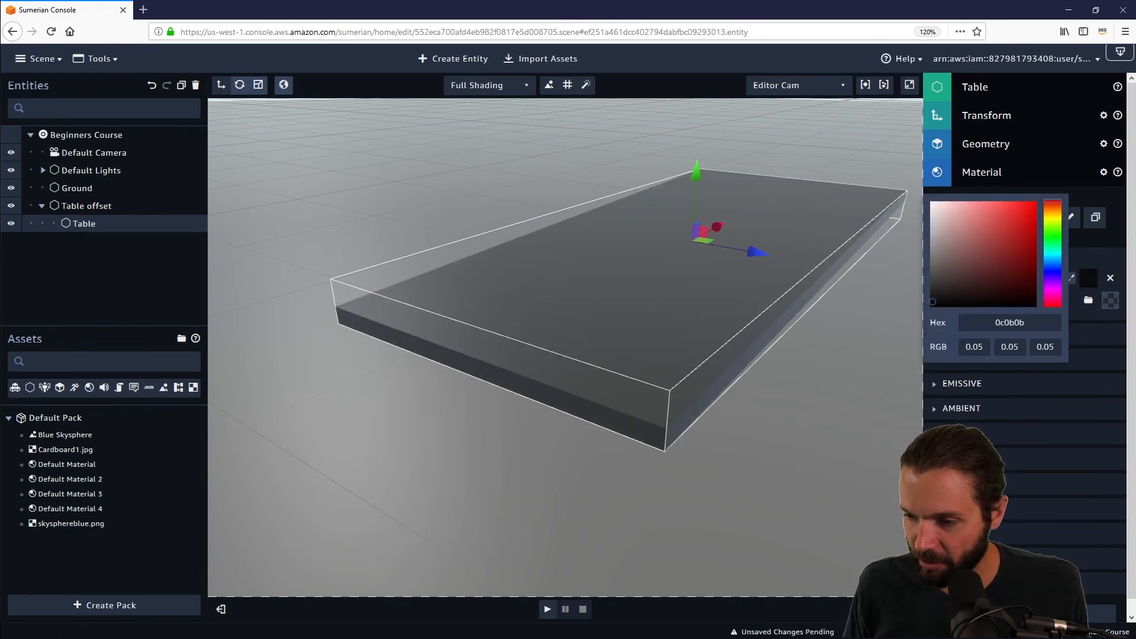
left_click_drag(932, 302, 930, 290)
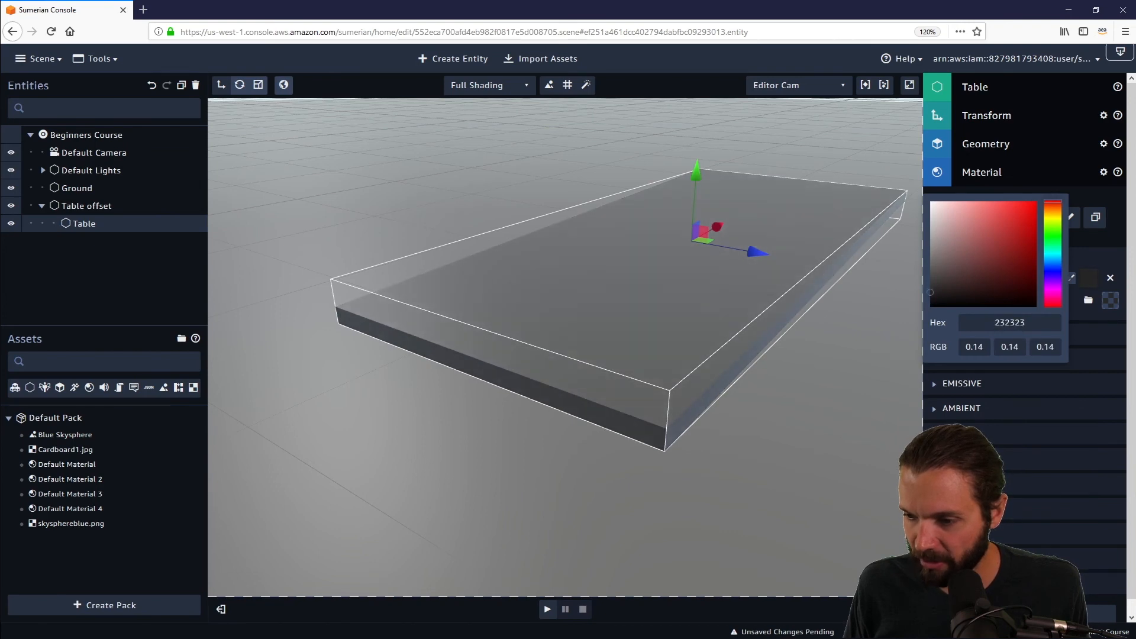
left_click_drag(710, 450, 777, 523)
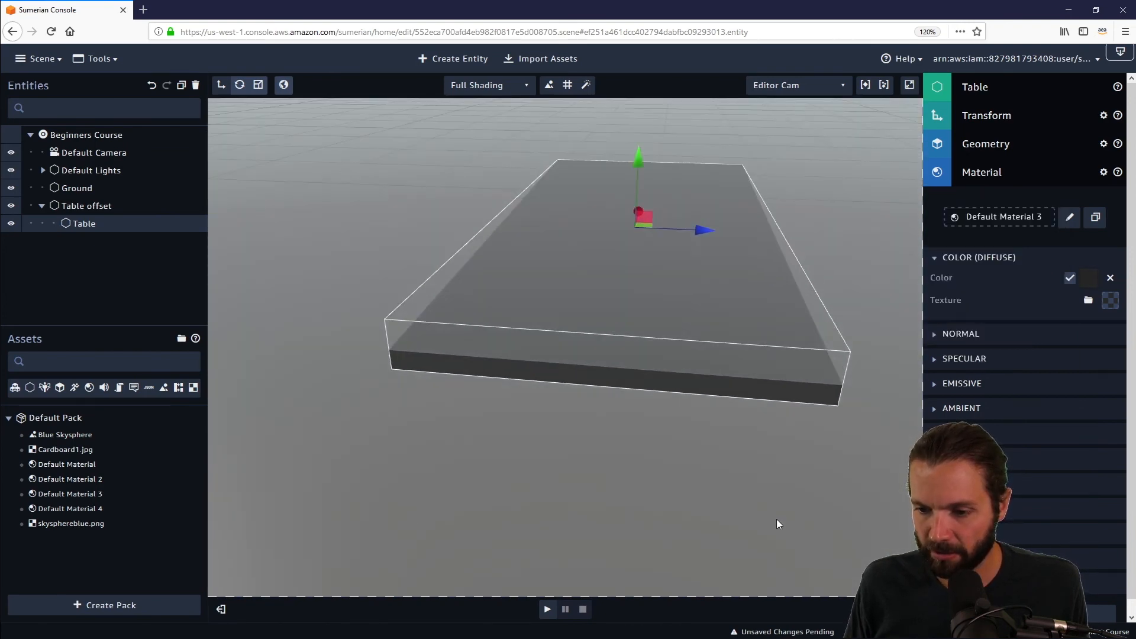
left_click_drag(729, 450, 666, 445)
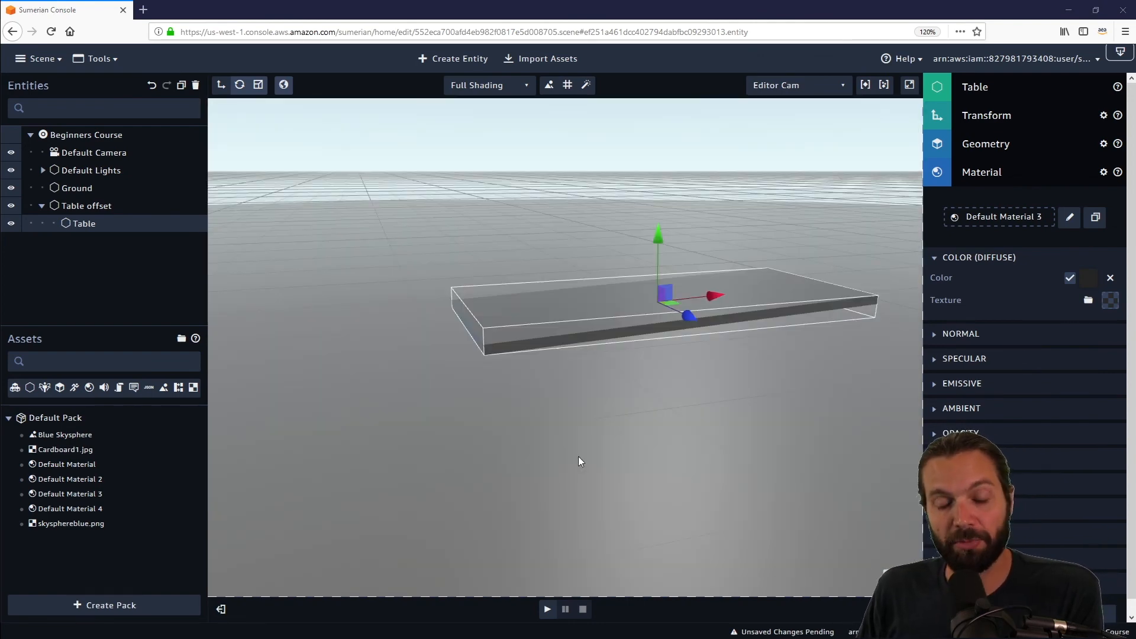
left_click_drag(593, 499, 605, 488)
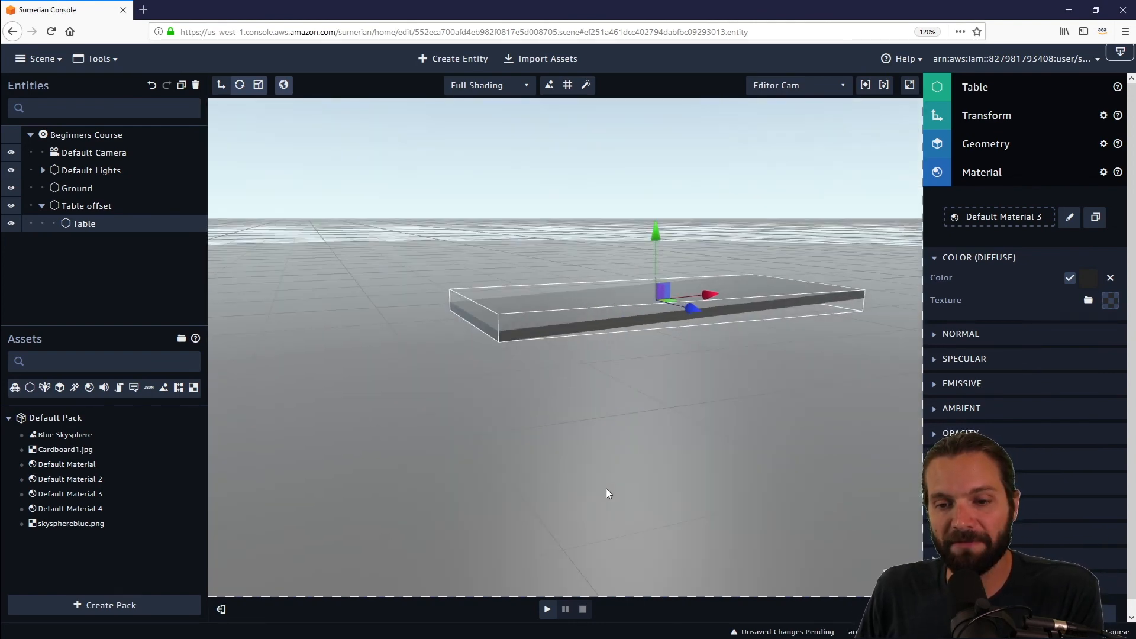